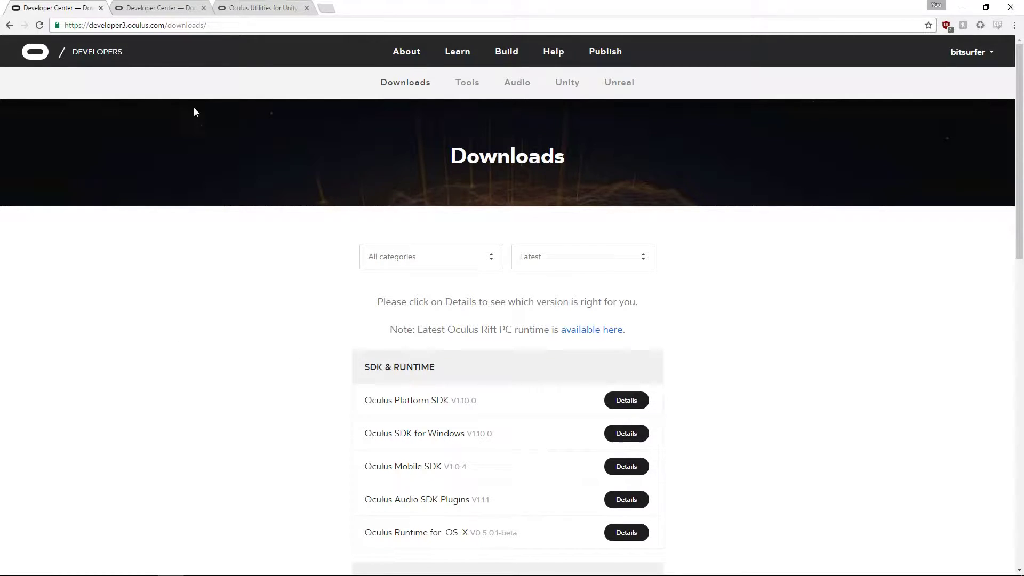
# Scroll down to Engine Integration and highlight the 'Oculus Utilities for Unity 5' name
pyautogui.scroll(-8, 475, 354)
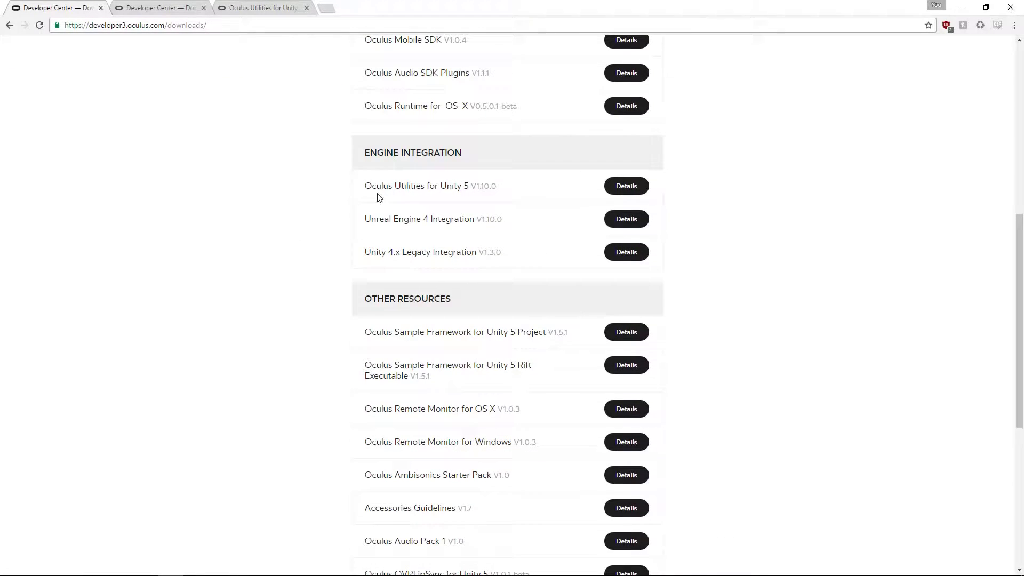
pyautogui.moveTo(365, 190); pyautogui.dragTo(471, 185)
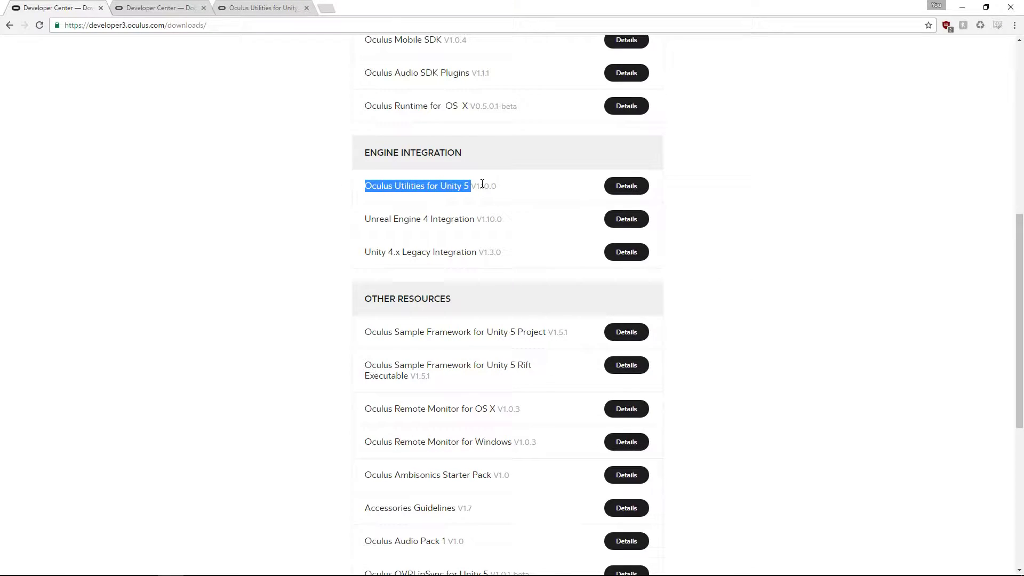
# Back in Unity, show the Inspector and open Edit > Project Settings > Player
pyautogui.hotkey('alt', 'Tab')
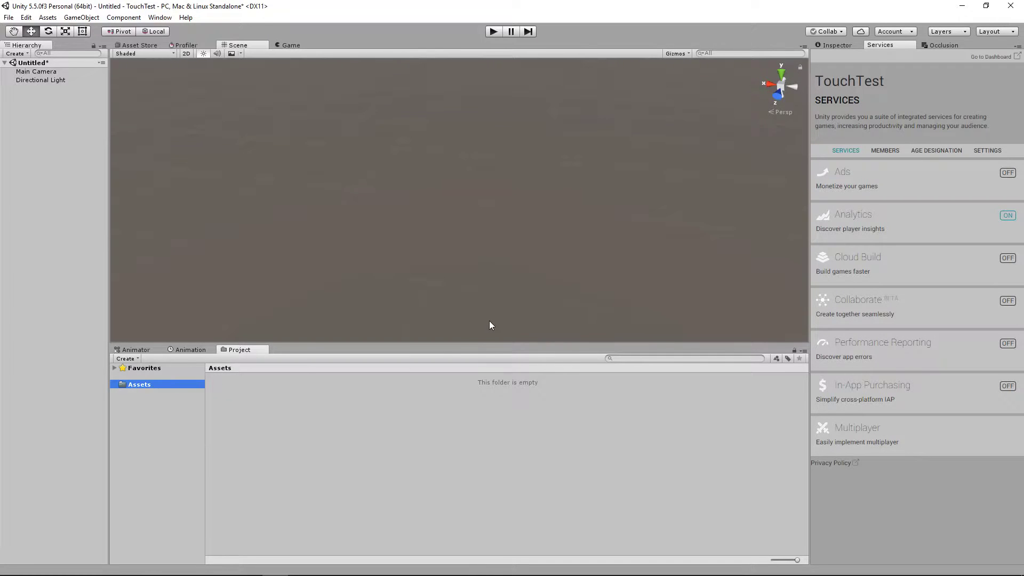
pyautogui.click(832, 46)
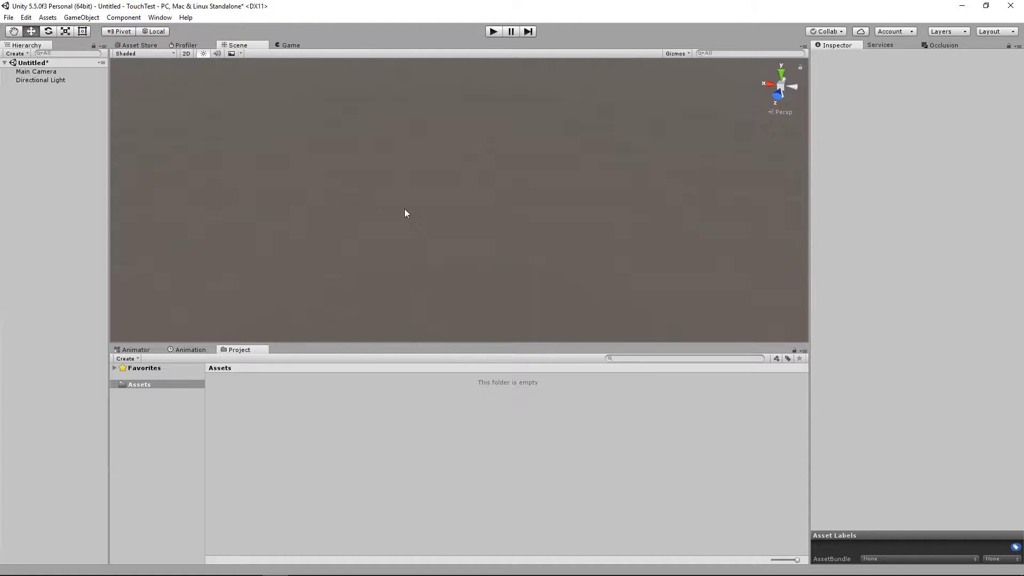
pyautogui.click(18, 71)
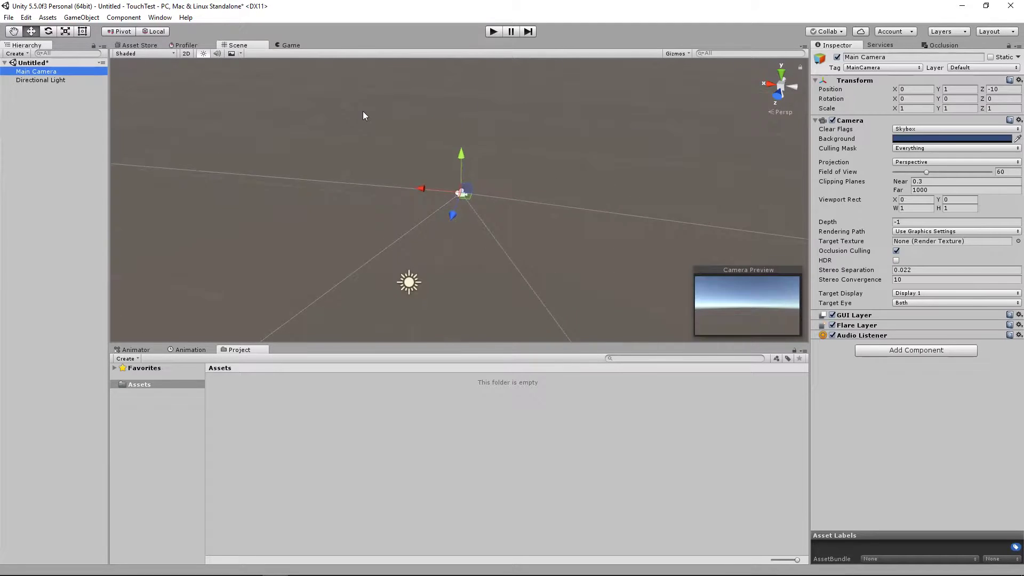
pyautogui.click(9, 17)
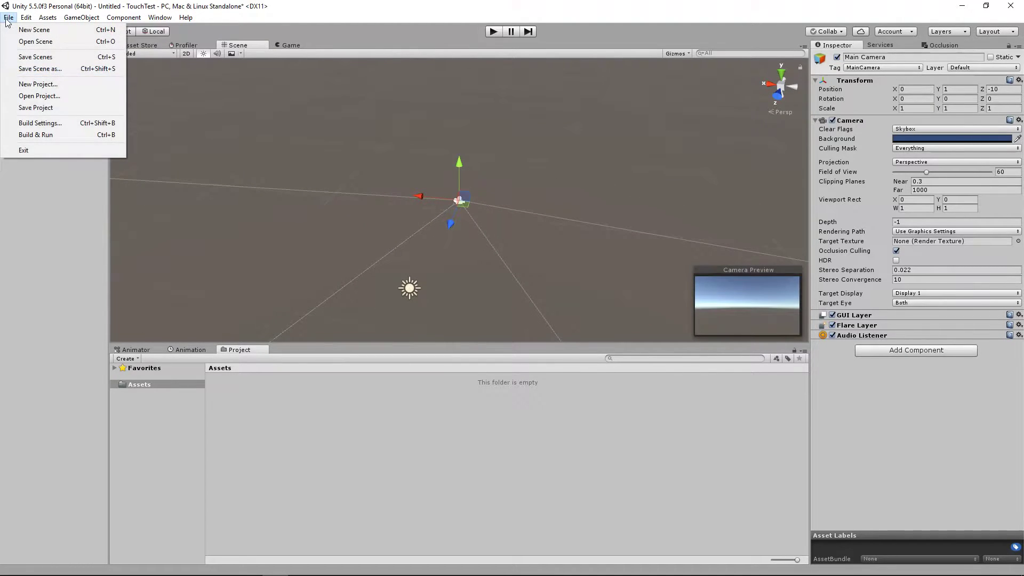
pyautogui.moveTo(25, 18)
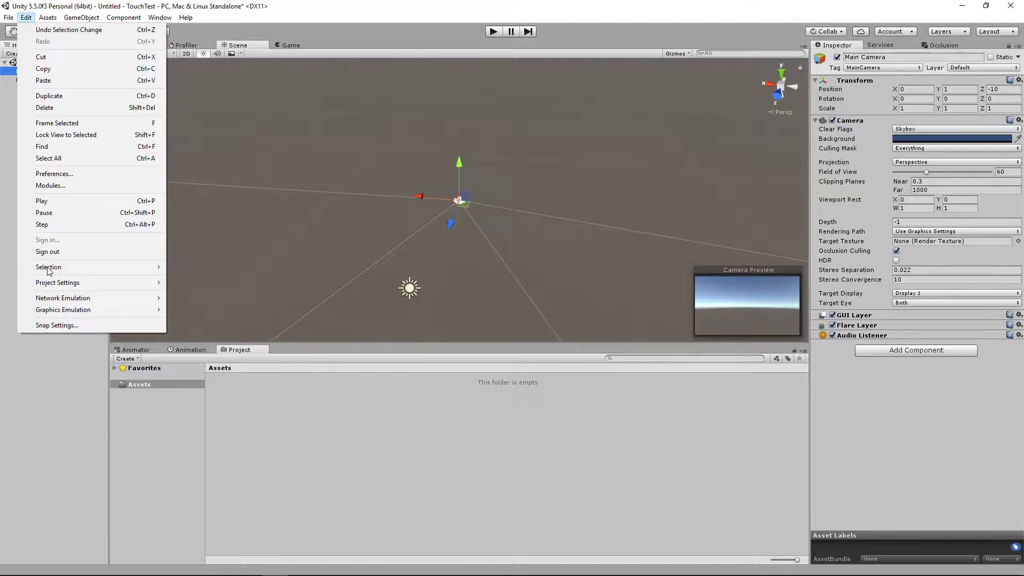
pyautogui.moveTo(55, 288)
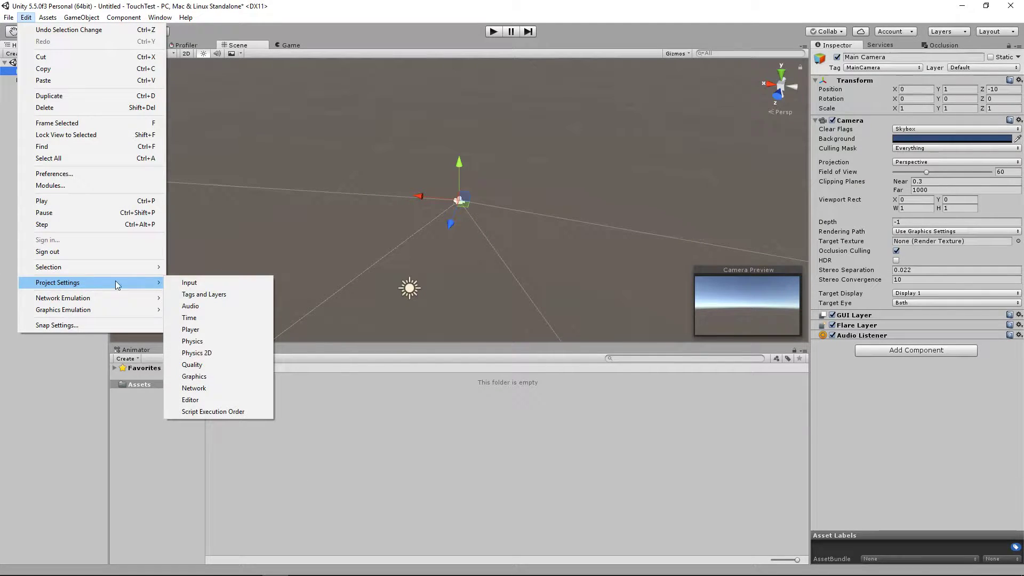
pyautogui.click(201, 329)
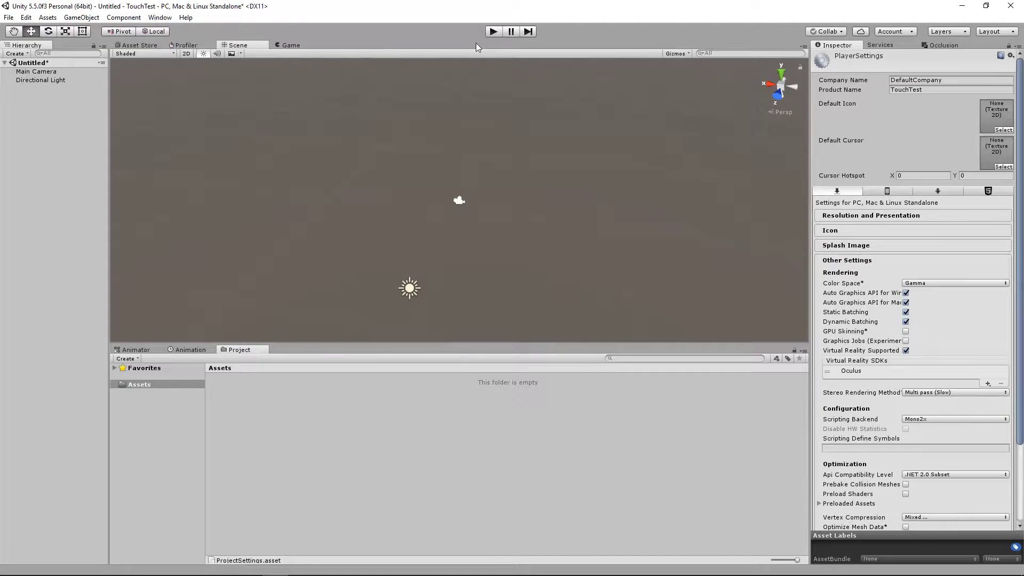
pyautogui.click(493, 31)
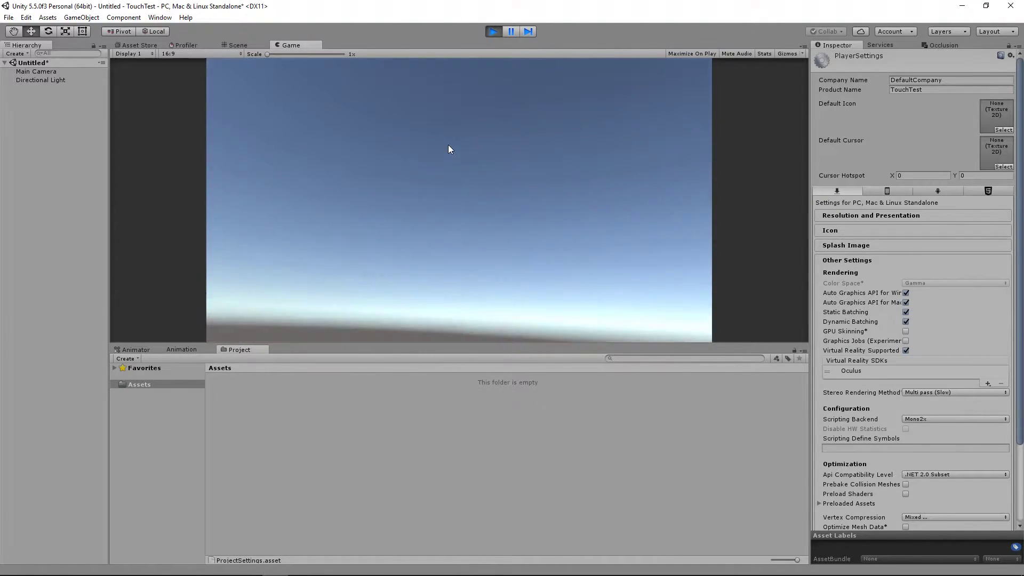
pyautogui.click(492, 32)
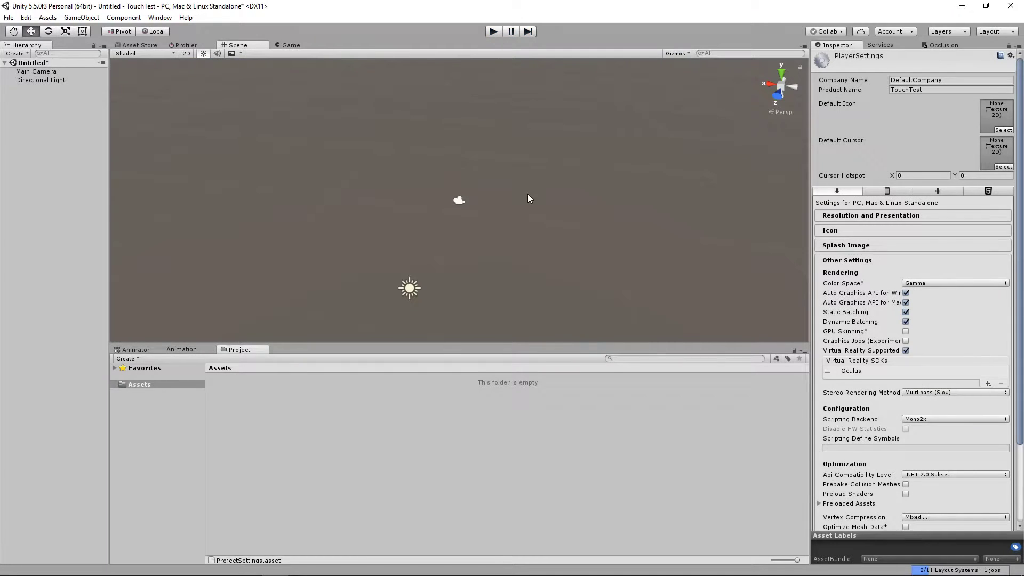
pyautogui.scroll(-1, 482, 226)
pyautogui.scroll(4, 475, 241)
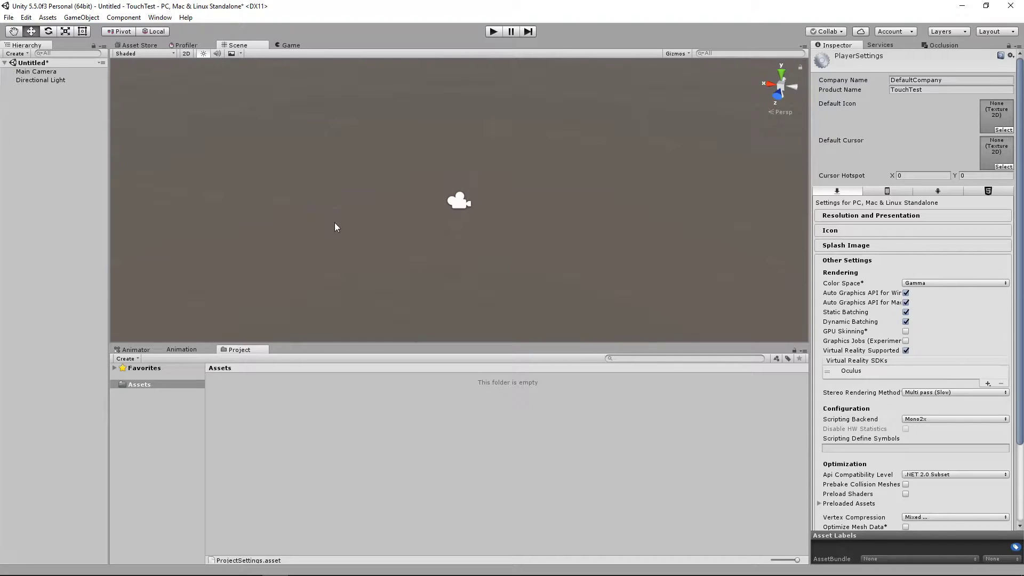
# Create an empty GameObject in the Hierarchy and rename it Player
pyautogui.rightClick(46, 125)
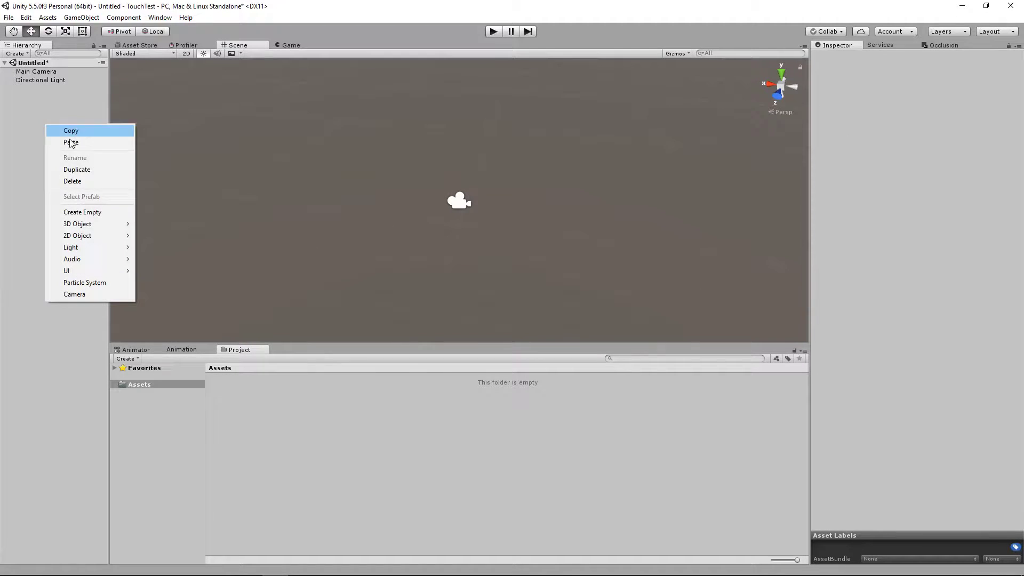
pyautogui.click(74, 212)
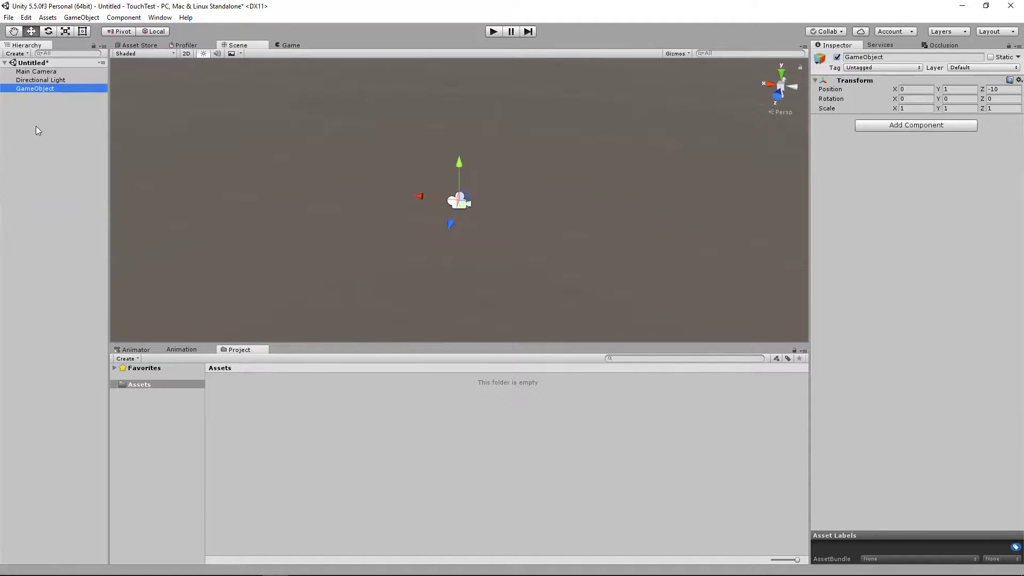
pyautogui.rightClick(27, 89)
pyautogui.click(80, 124)
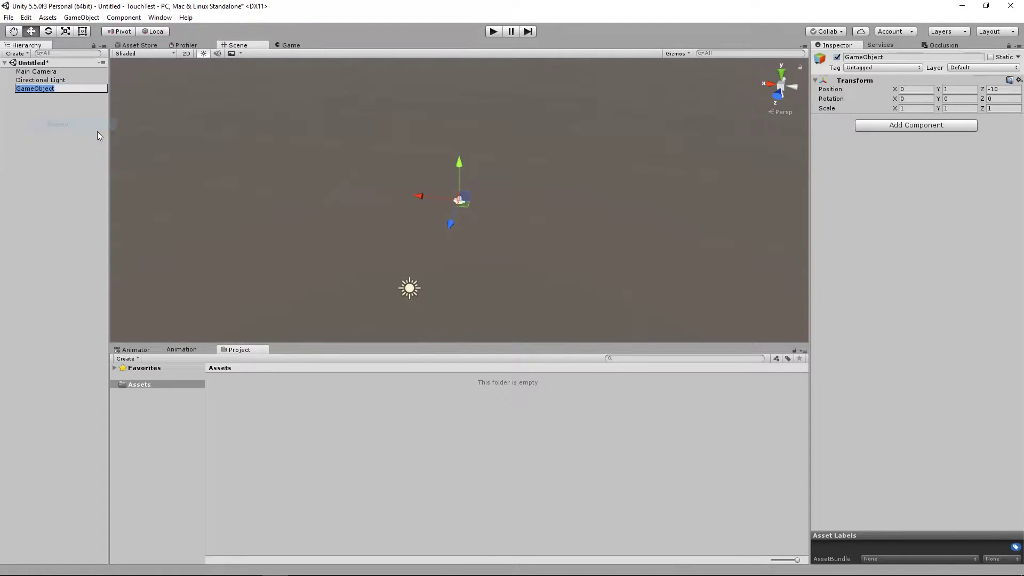
pyautogui.write('Player')
pyautogui.press('Return')
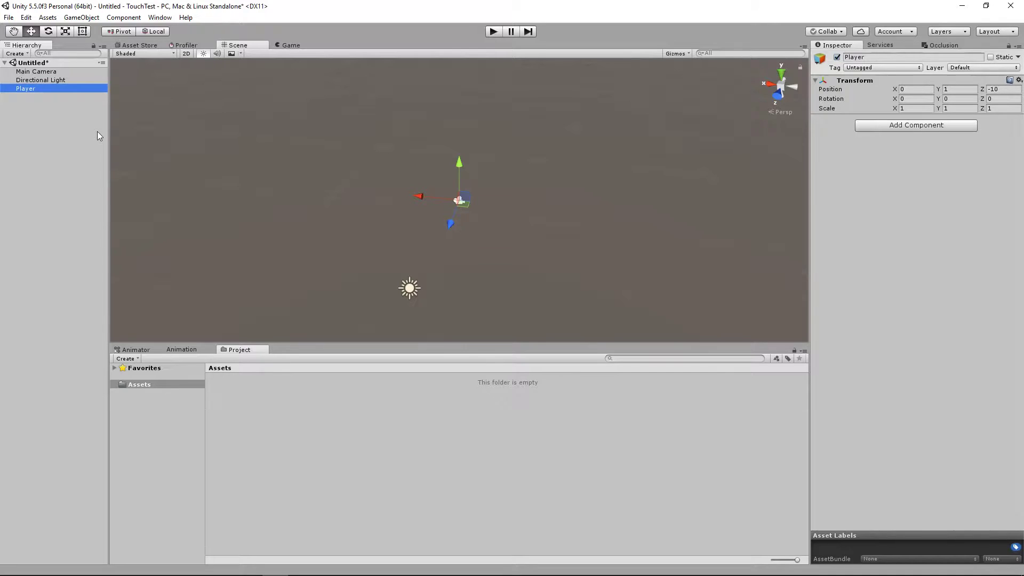
# Nest Main Camera under Player and check both objects' transforms
pyautogui.moveTo(36, 72); pyautogui.dragTo(28, 90)
pyautogui.click(27, 80)
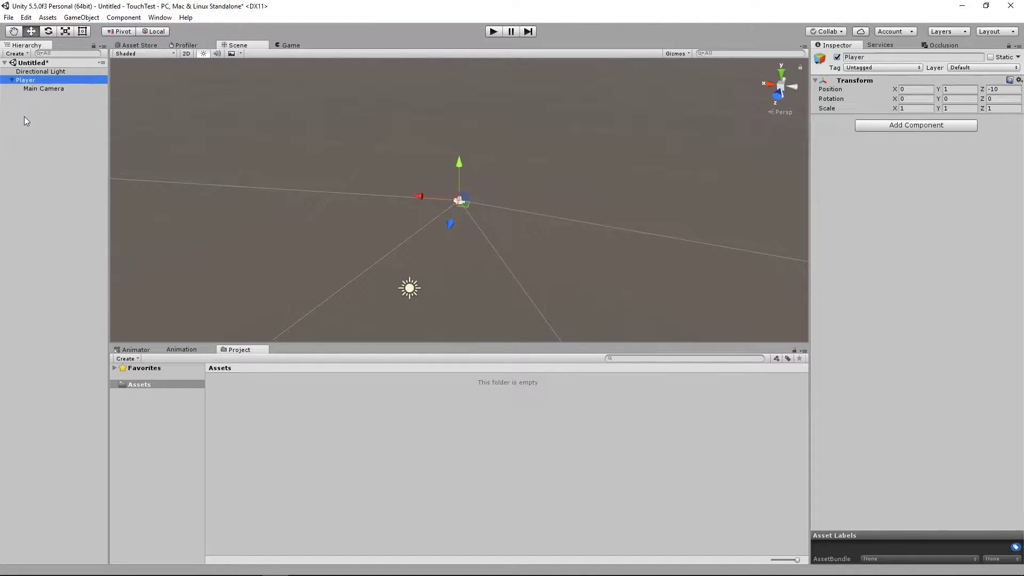
pyautogui.click(35, 90)
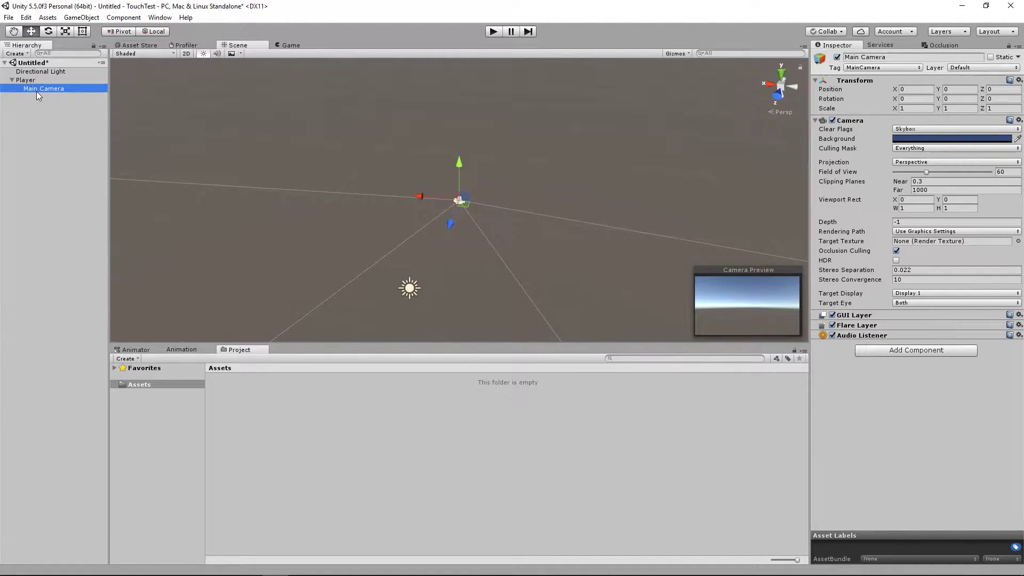
# Add a cube, set its Position Y and Z to 0, and frame it
pyautogui.click(82, 18)
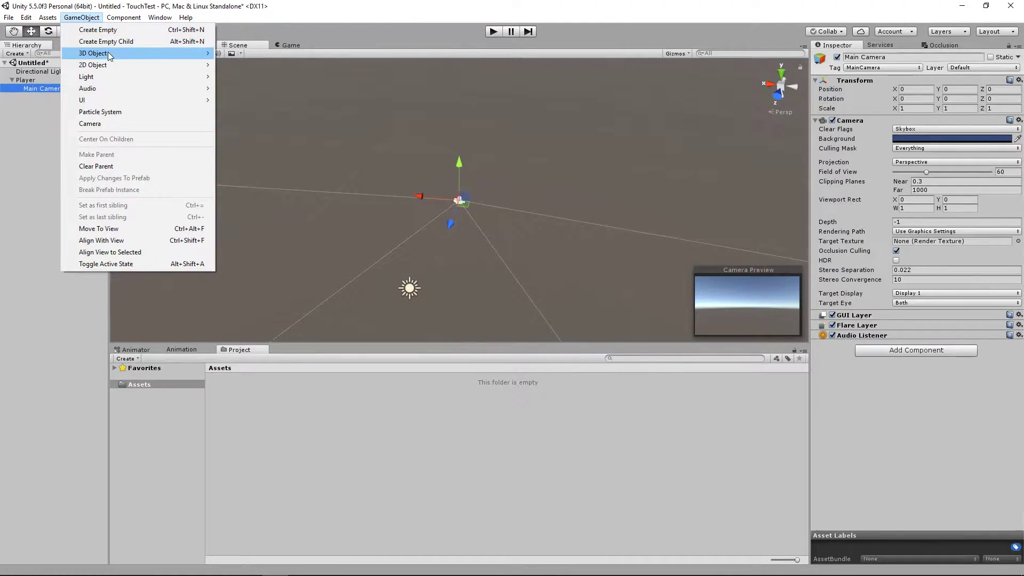
pyautogui.moveTo(106, 54)
pyautogui.click(235, 54)
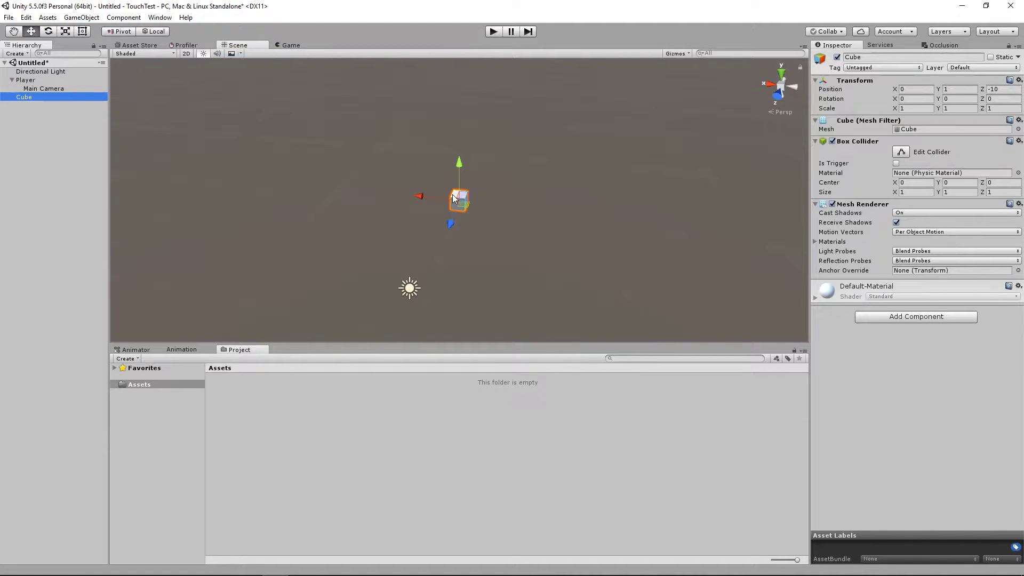
pyautogui.scroll(5, 501, 206)
pyautogui.scroll(1, 490, 193)
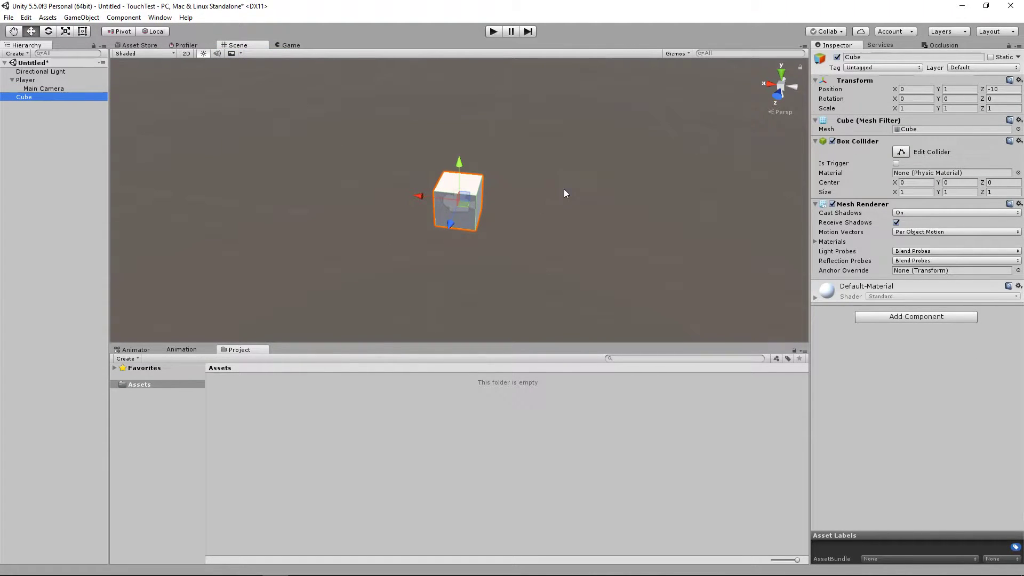
pyautogui.click(953, 90)
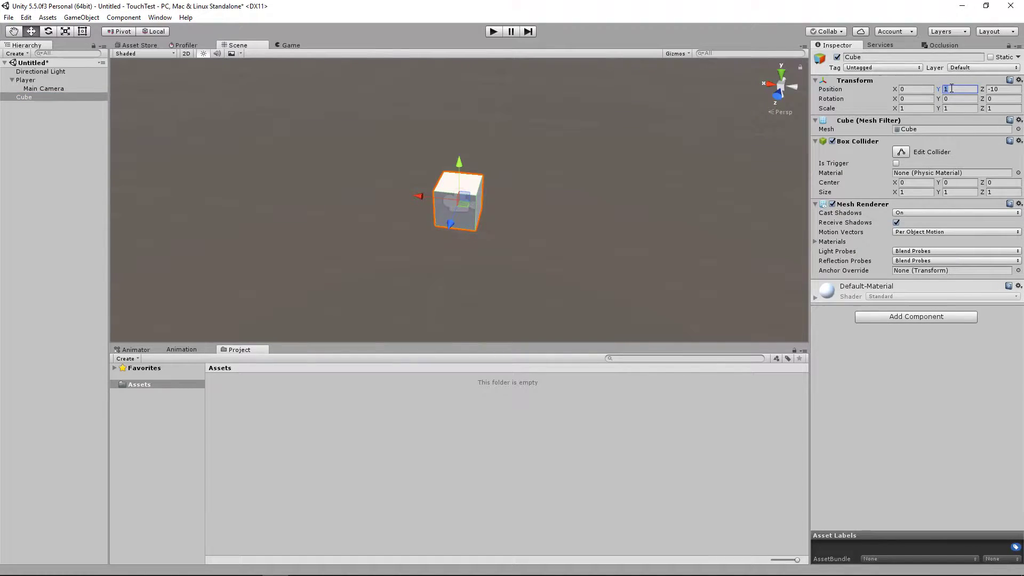
pyautogui.write('0')
pyautogui.press('Tab')
pyautogui.write('0')
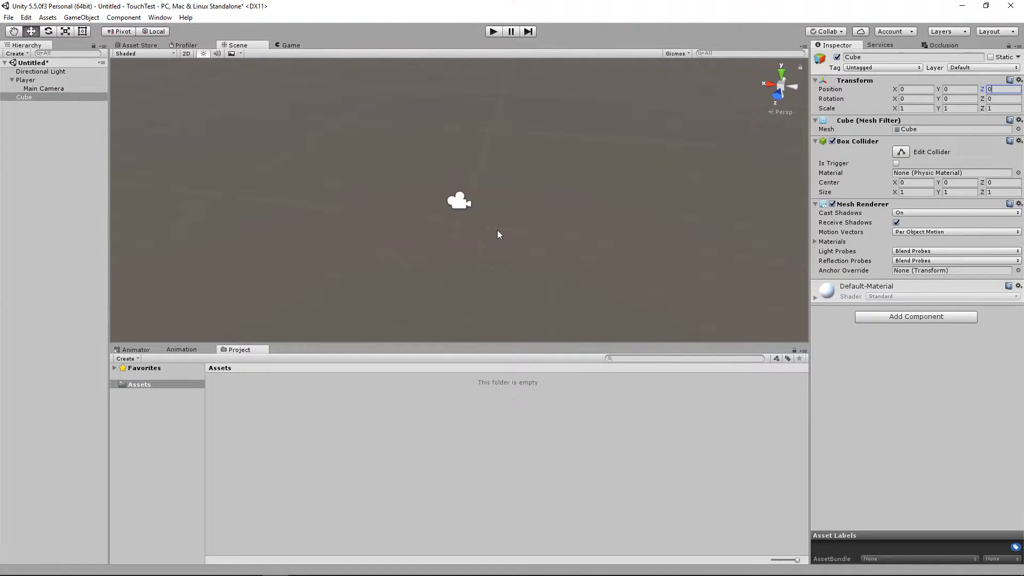
pyautogui.doubleClick(23, 97)
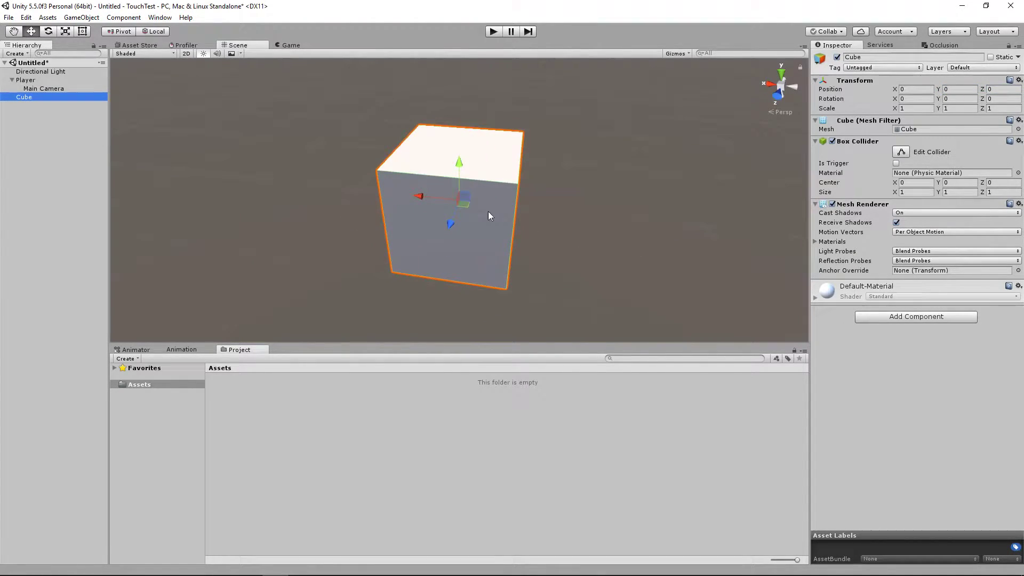
# Scale the cube to 0.1 on X, Y and Z
pyautogui.click(921, 108)
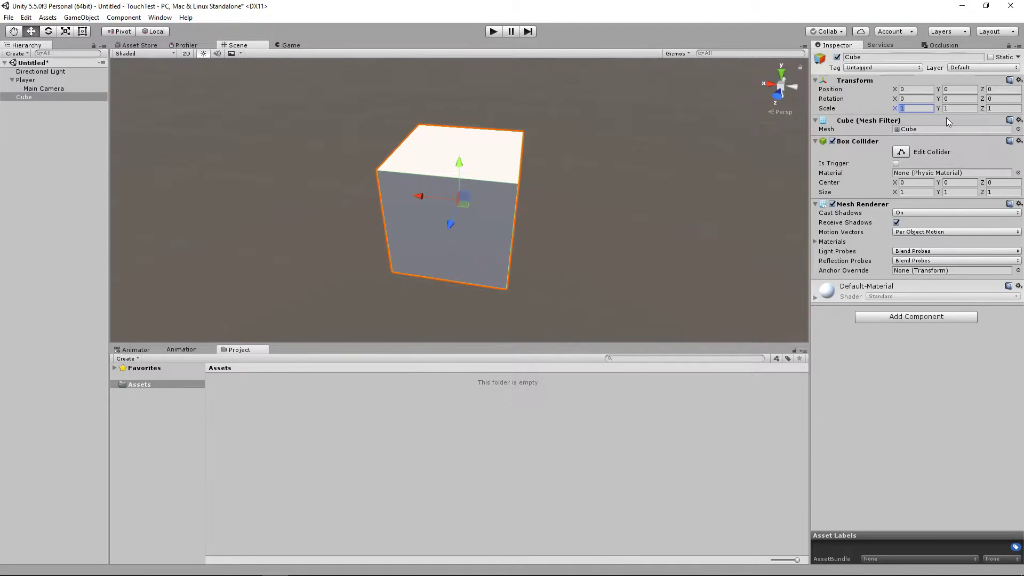
pyautogui.write('0.1')
pyautogui.press('Tab')
pyautogui.write('0.1')
pyautogui.press('Tab')
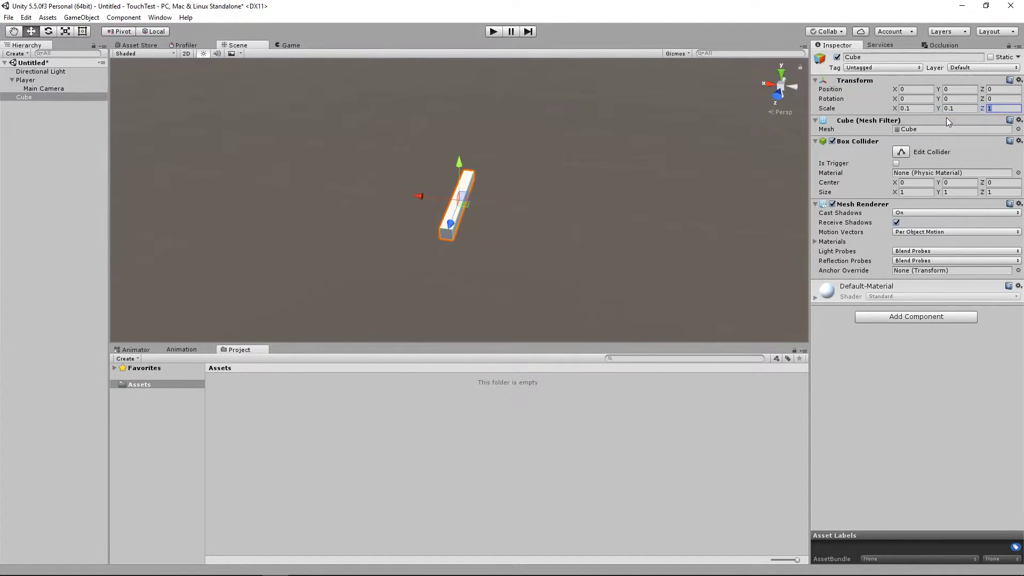
pyautogui.write('.1')
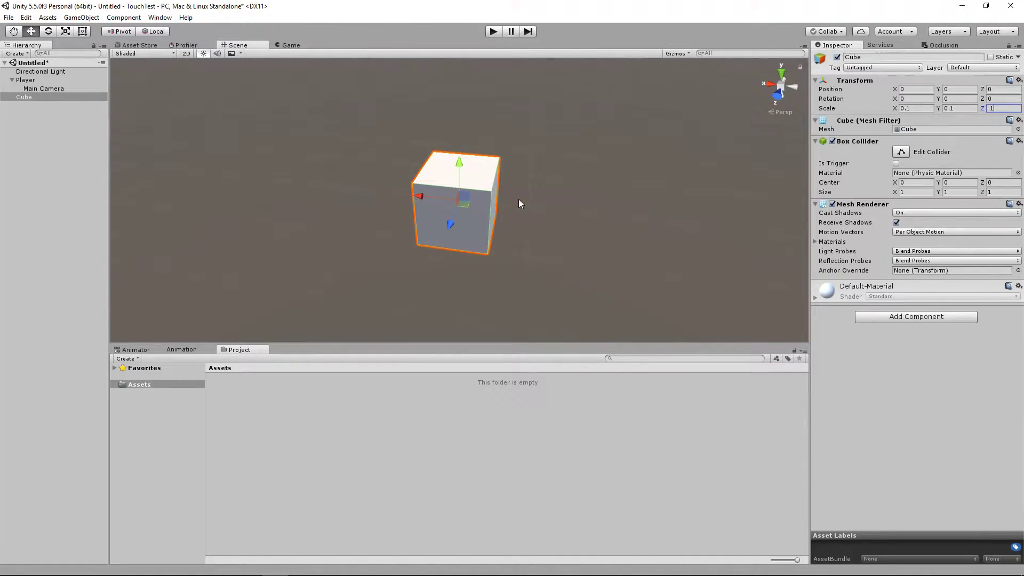
pyautogui.click(32, 88)
# Rename the cube to RightHand and zoom the Scene view to inspect it
pyautogui.click(24, 97)
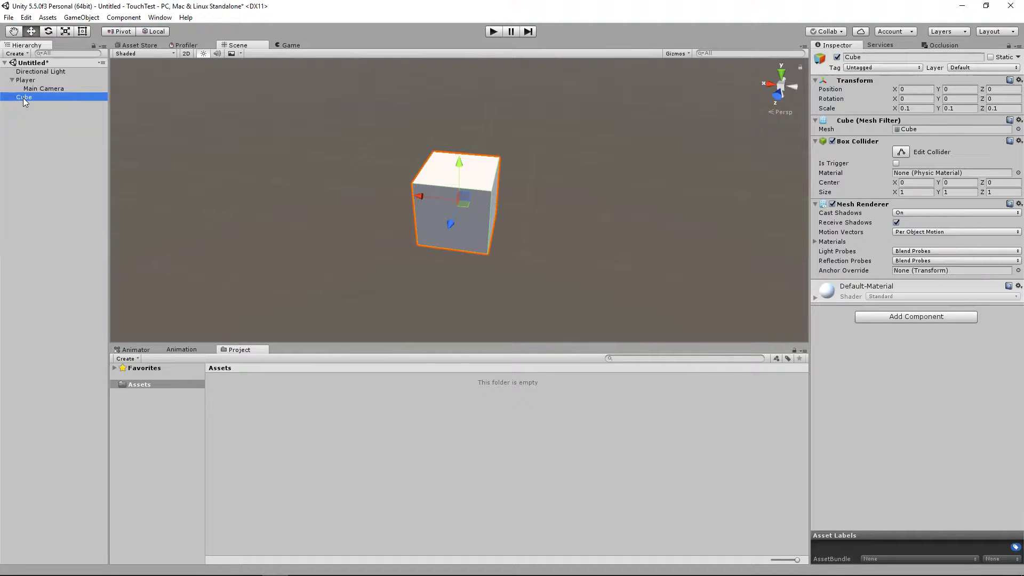
pyautogui.click(22, 98)
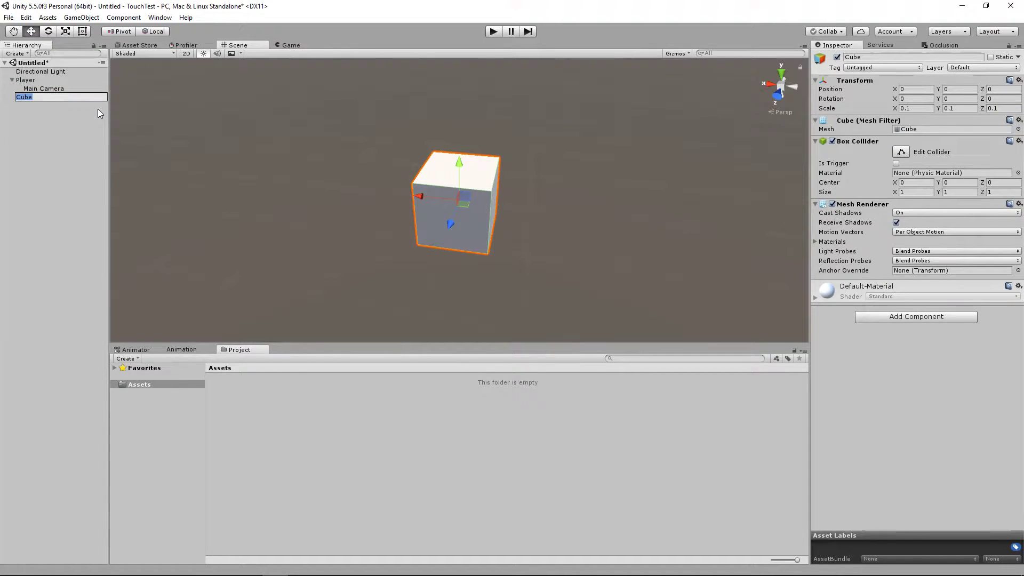
pyautogui.write('RightHand')
pyautogui.press('Return')
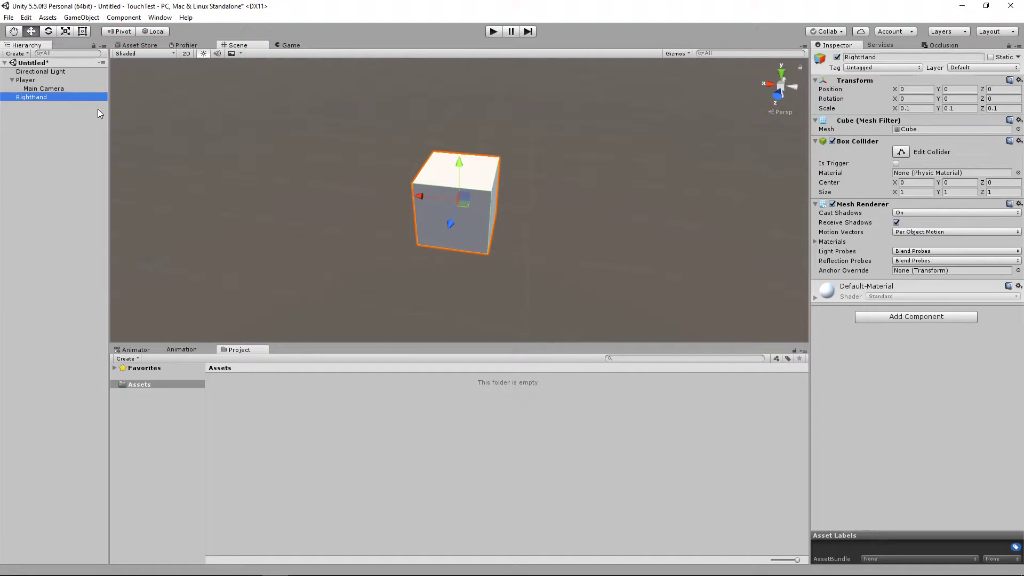
pyautogui.scroll(-5, 386, 184)
pyautogui.scroll(3, 427, 195)
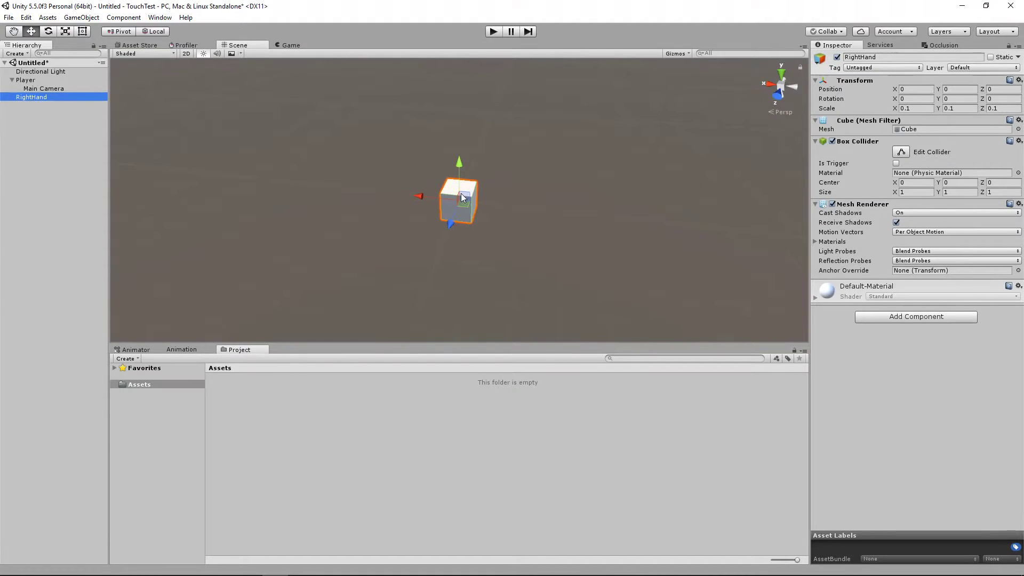
pyautogui.scroll(2, 446, 200)
pyautogui.scroll(-2, 422, 196)
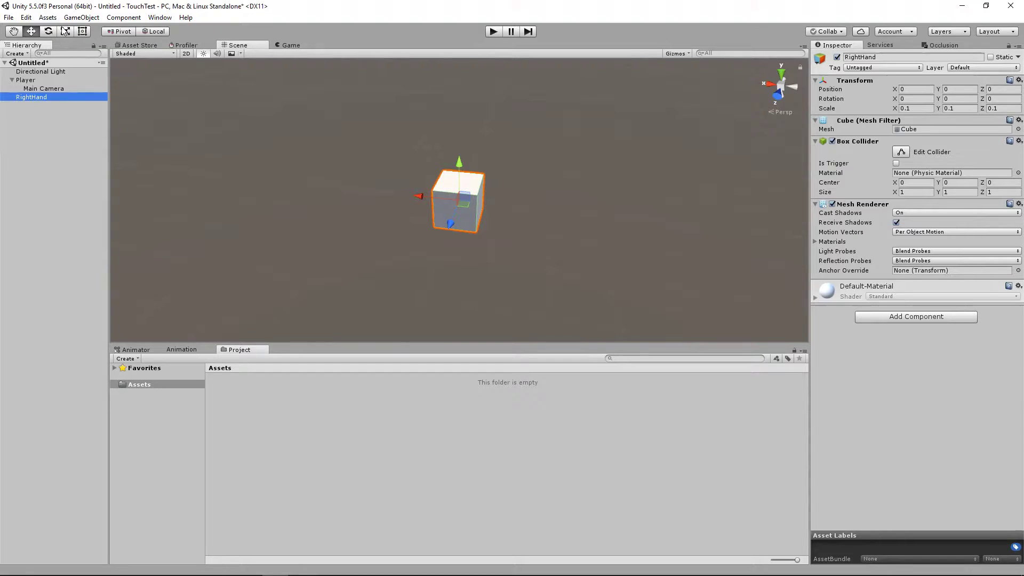
# Use Assets > Import Package > Custom Package to open OculusUtilities.unitypackage
pyautogui.click(48, 18)
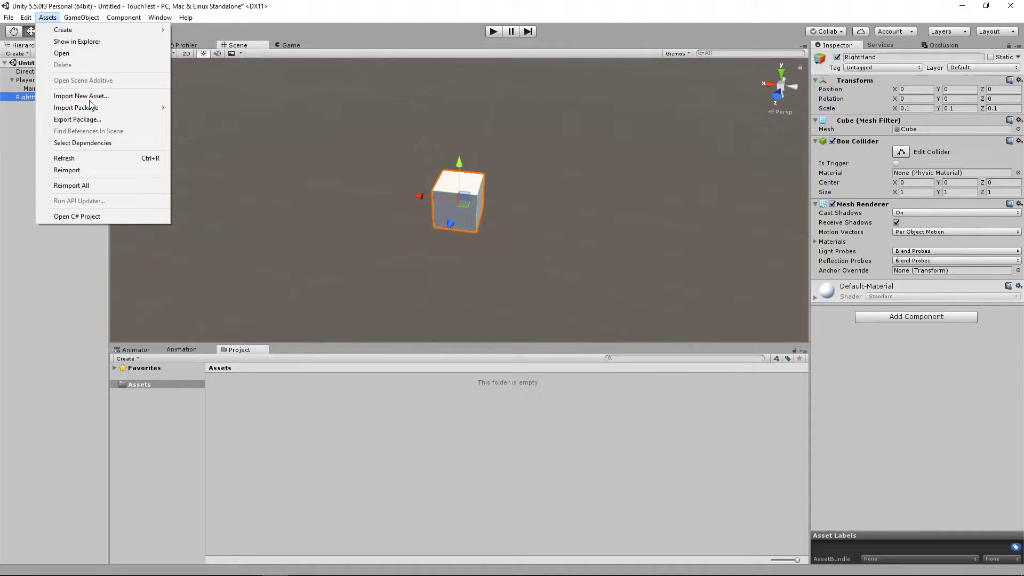
pyautogui.moveTo(102, 107)
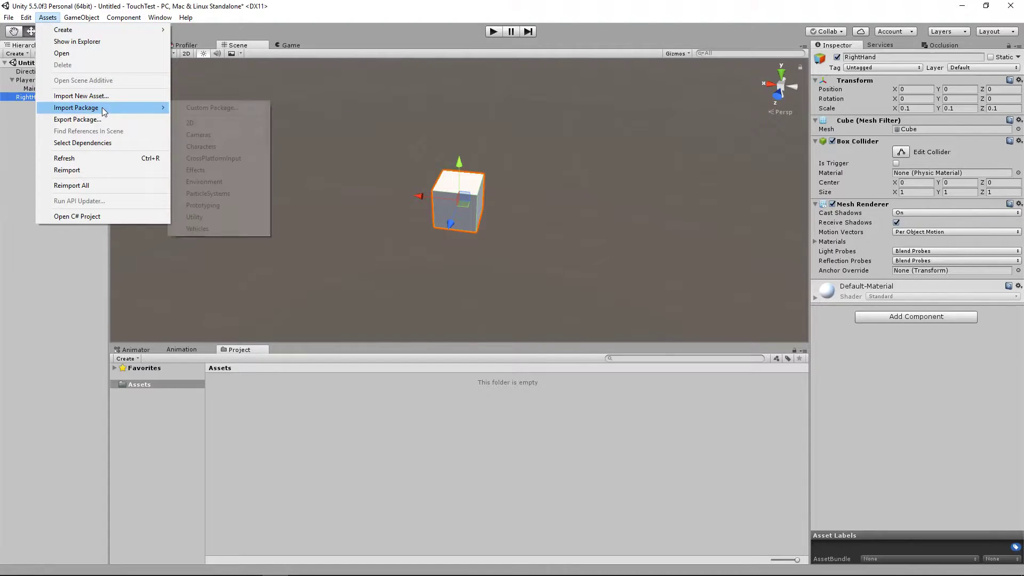
pyautogui.click(234, 108)
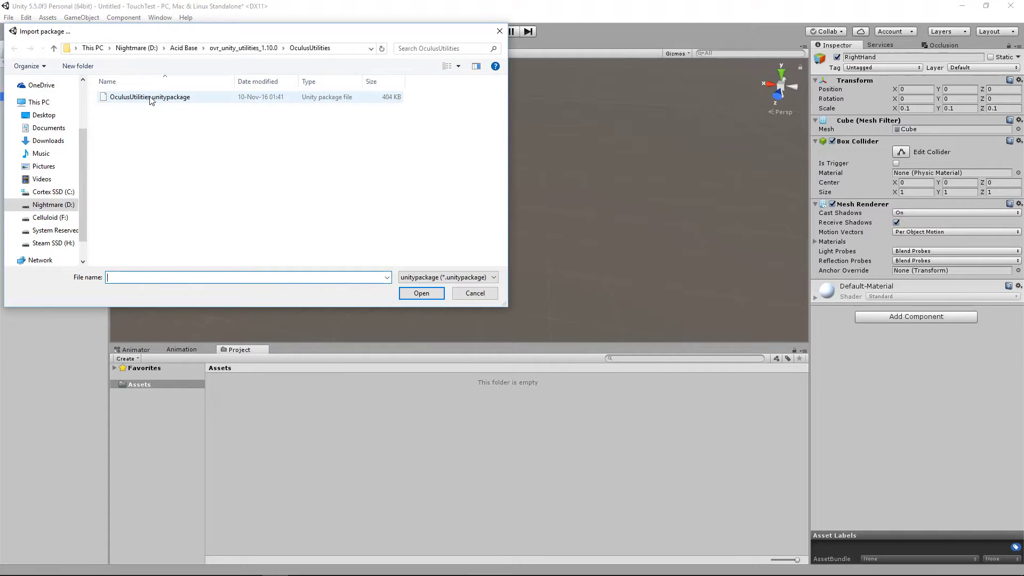
pyautogui.doubleClick(152, 98)
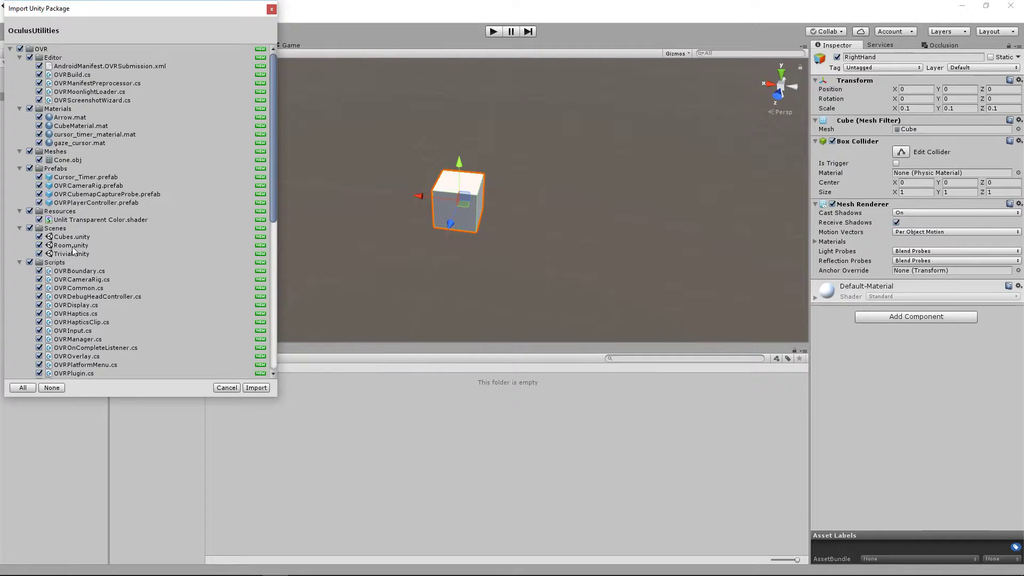
# Uncheck everything except the OVR Scripts folder and import the package
pyautogui.click(20, 49)
pyautogui.scroll(-3, 88, 192)
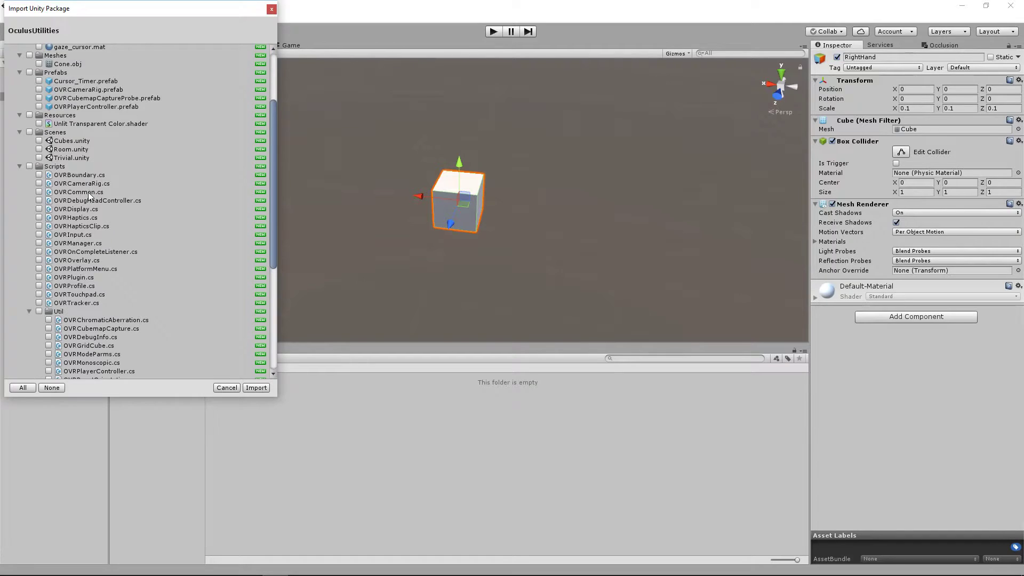
pyautogui.click(30, 166)
pyautogui.scroll(-3, 62, 206)
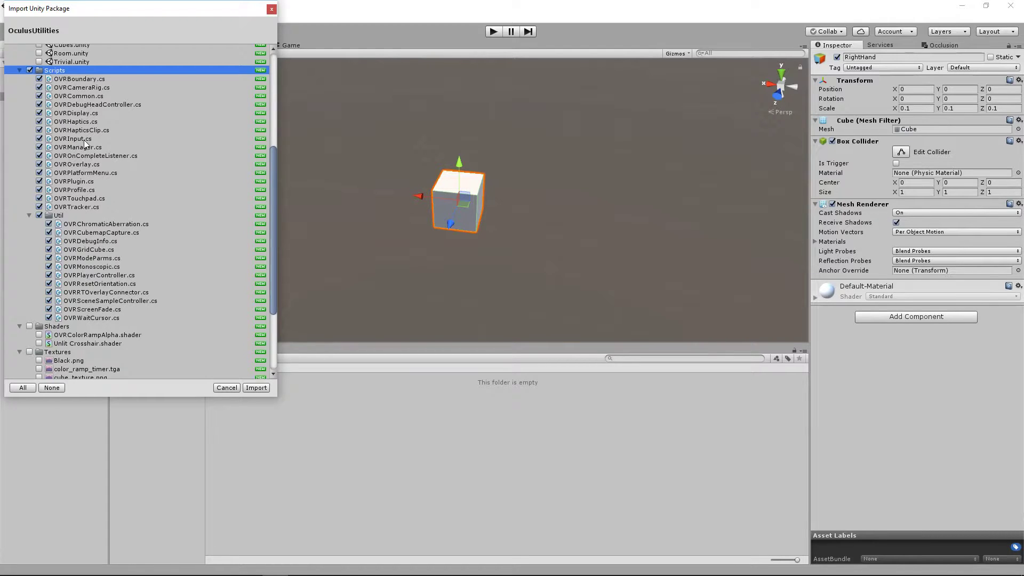
pyautogui.scroll(3, 91, 147)
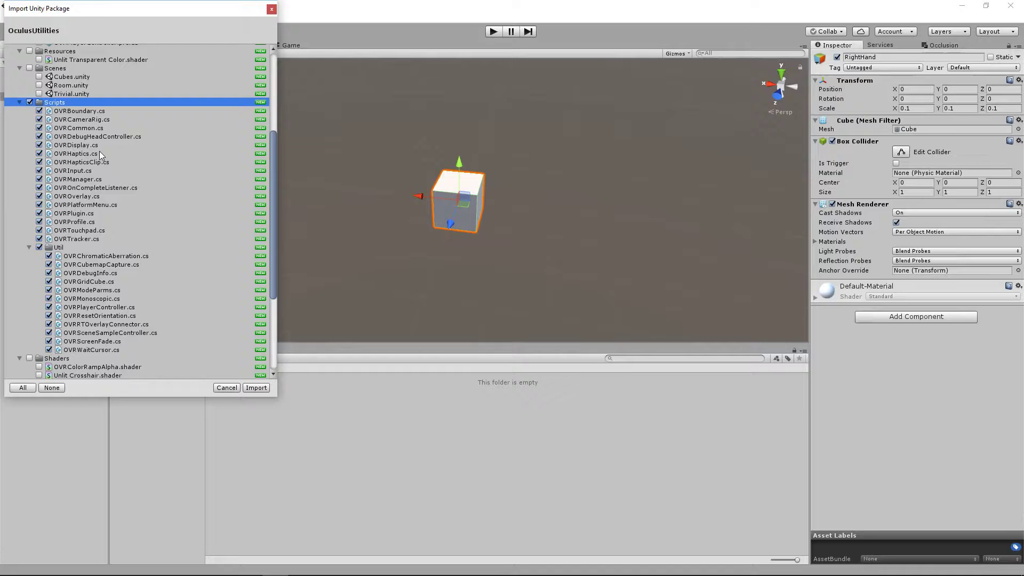
pyautogui.click(256, 388)
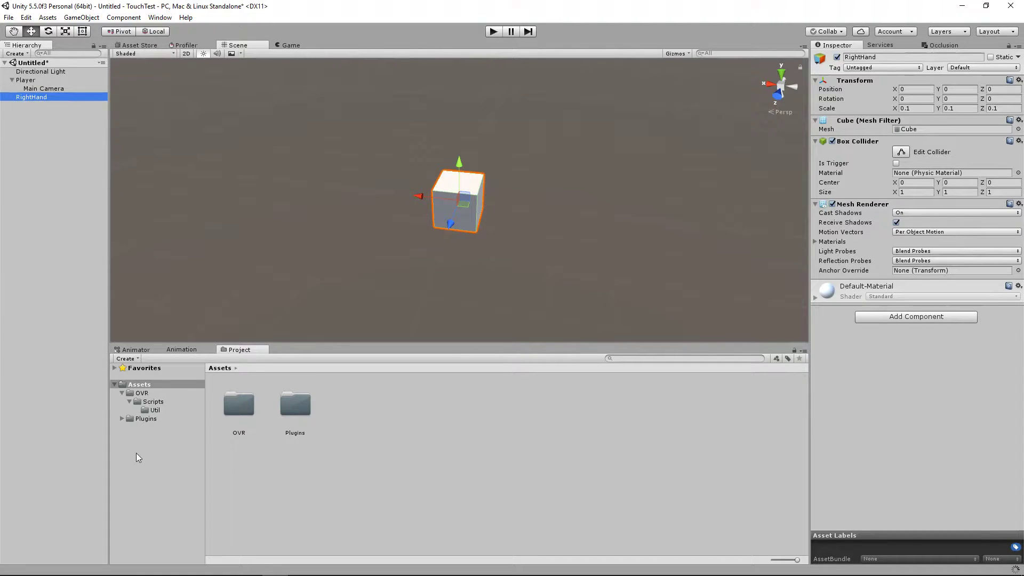
# Create a new folder named Scripts in Assets
pyautogui.rightClick(140, 386)
pyautogui.click(415, 469)
pyautogui.rightClick(406, 438)
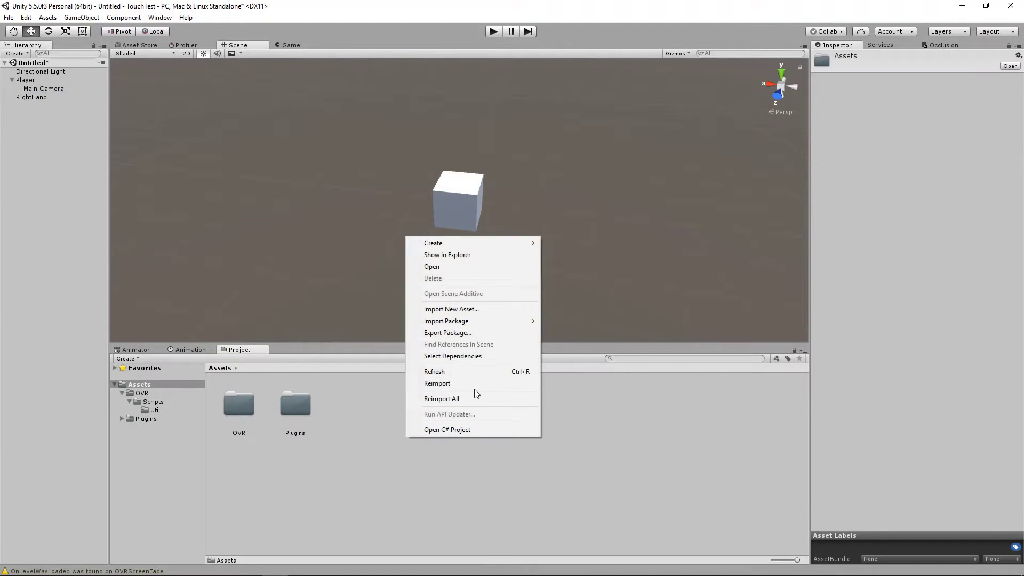
pyautogui.moveTo(498, 243)
pyautogui.click(563, 244)
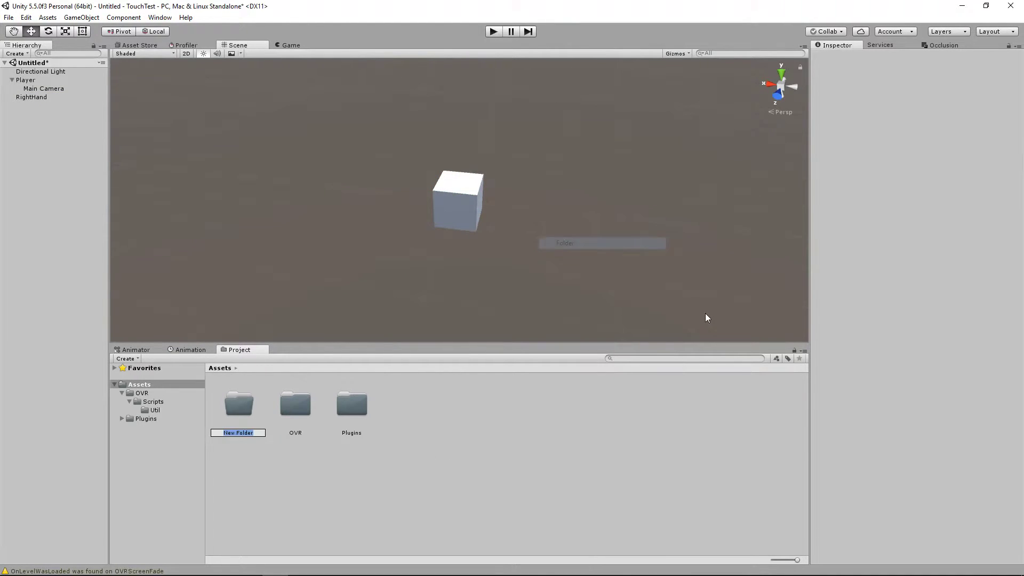
pyautogui.write('Scripts')
pyautogui.press('Return')
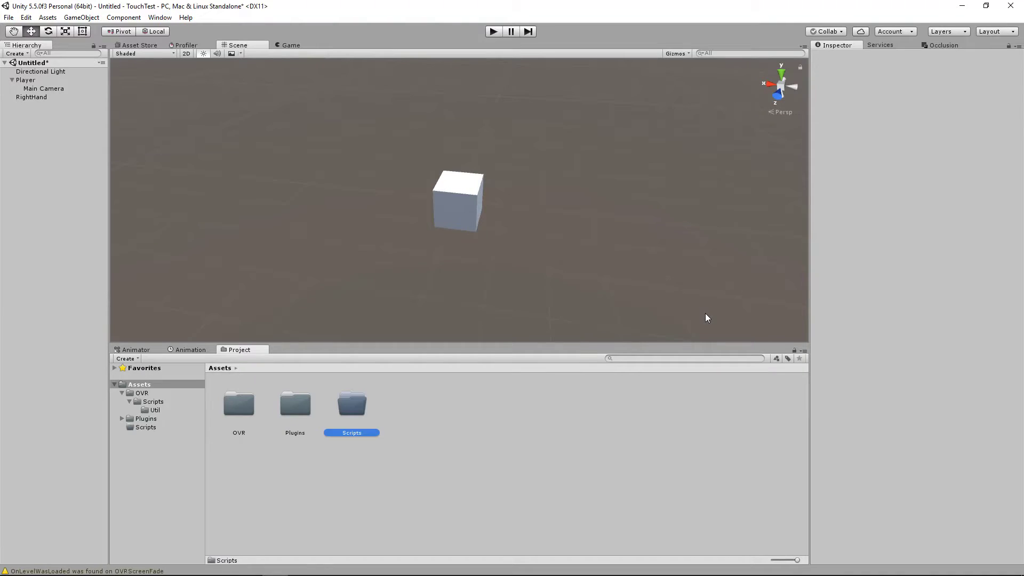
# Inside Scripts, create a C# script named TouchController
pyautogui.doubleClick(365, 409)
pyautogui.rightClick(362, 408)
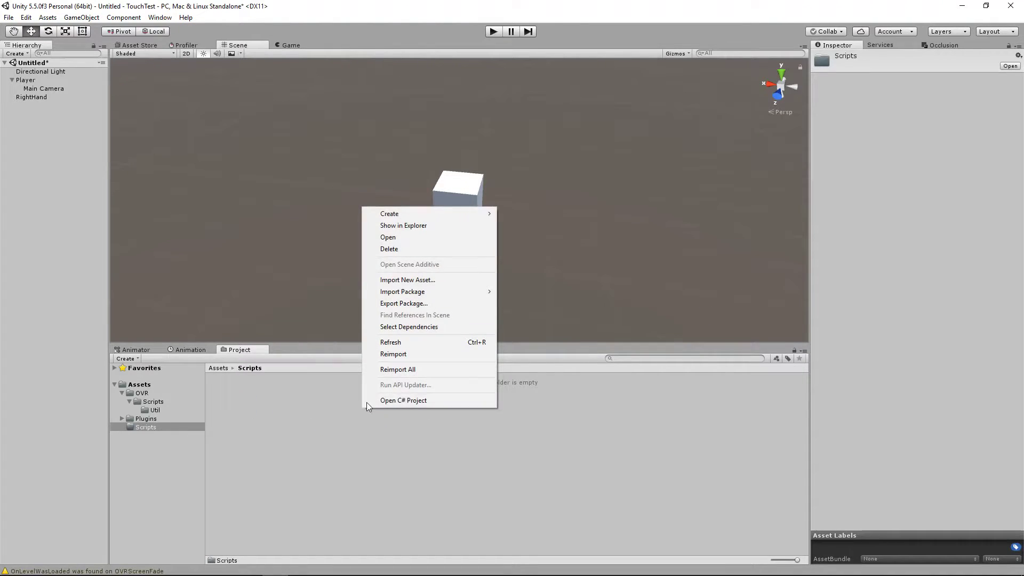
pyautogui.moveTo(477, 215)
pyautogui.click(525, 229)
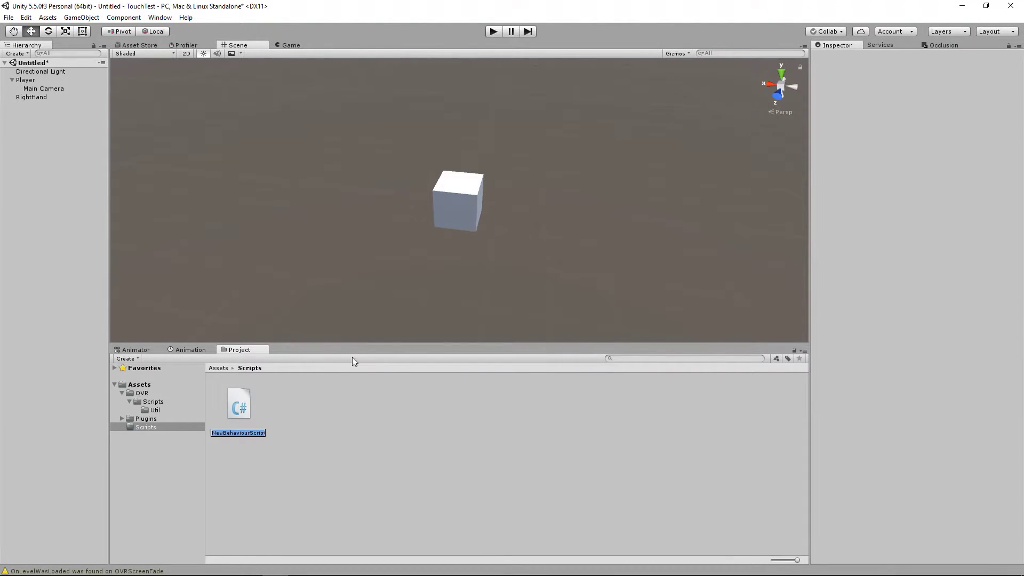
pyautogui.write('TouchController')
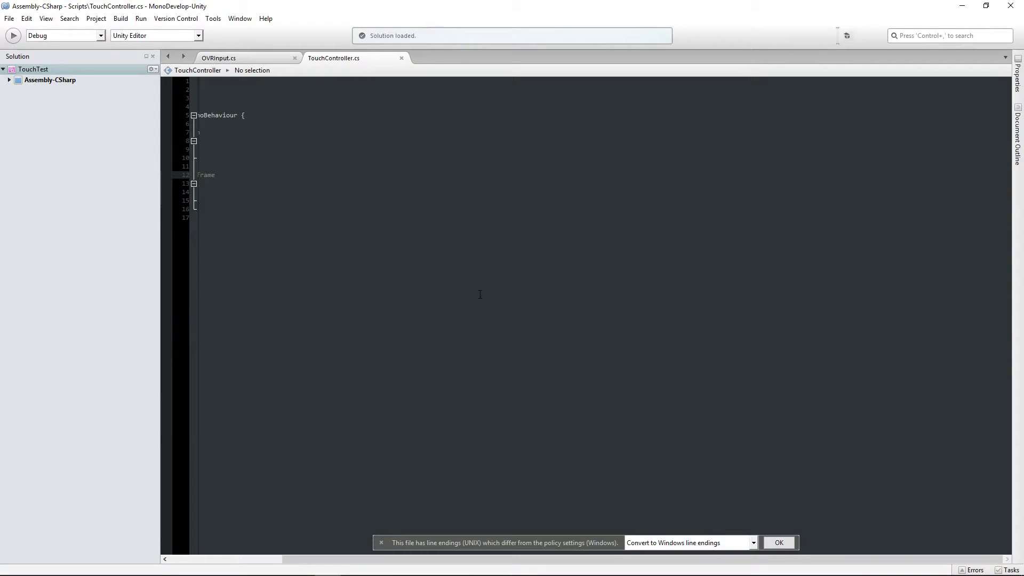
pyautogui.hotkey('alt', 'Tab')
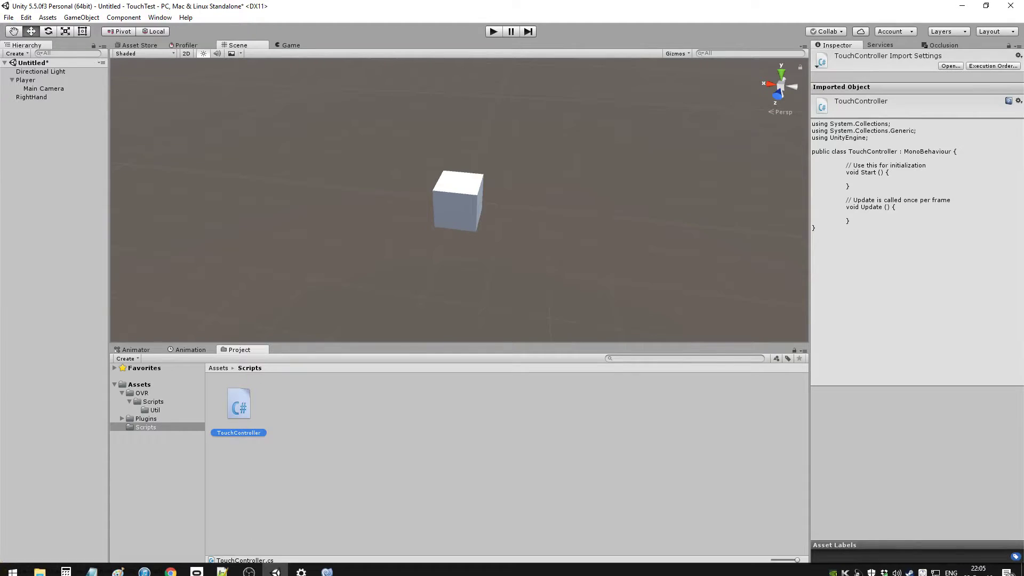
pyautogui.click(170, 564)
pyautogui.scroll(5, 335, 303)
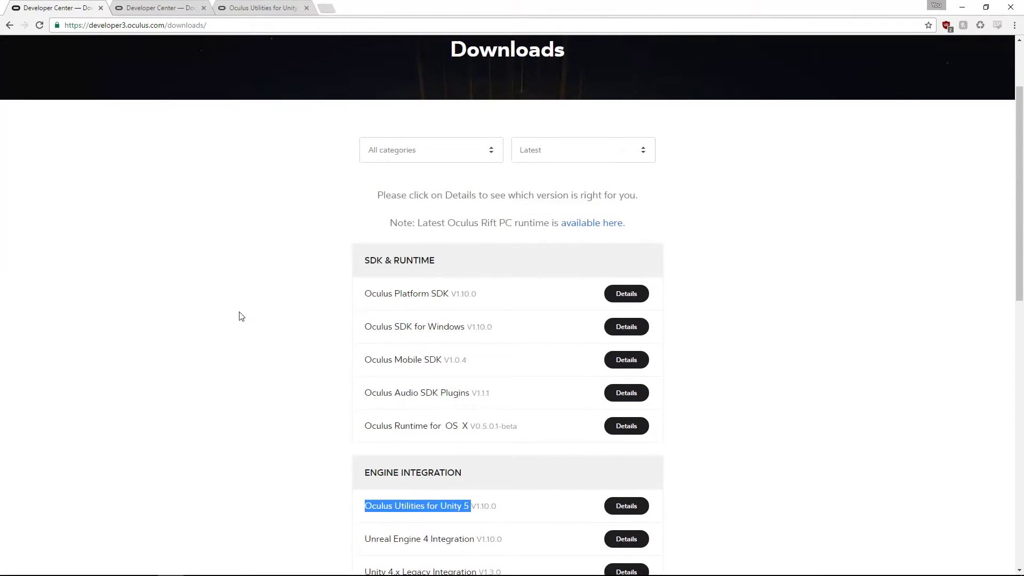
pyautogui.click(163, 9)
pyautogui.scroll(6, 151, 221)
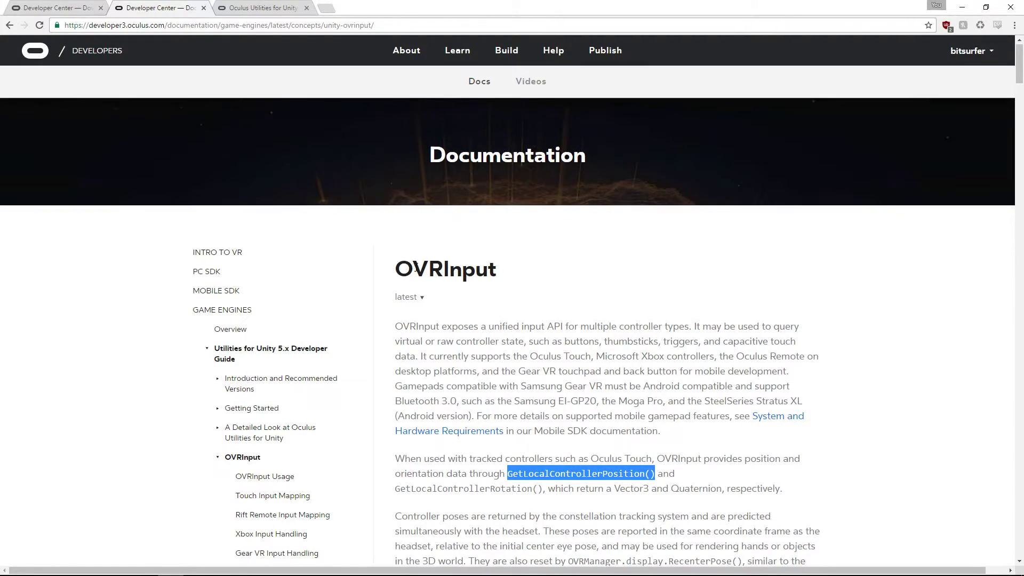
pyautogui.scroll(-1, 320, 227)
pyautogui.scroll(-15, 507, 330)
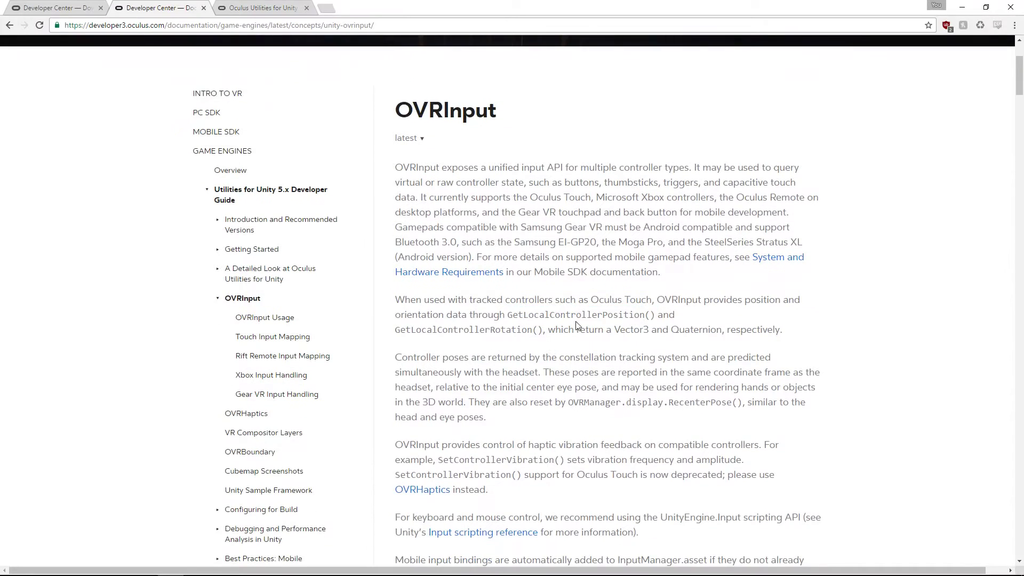
pyautogui.scroll(-20, 624, 319)
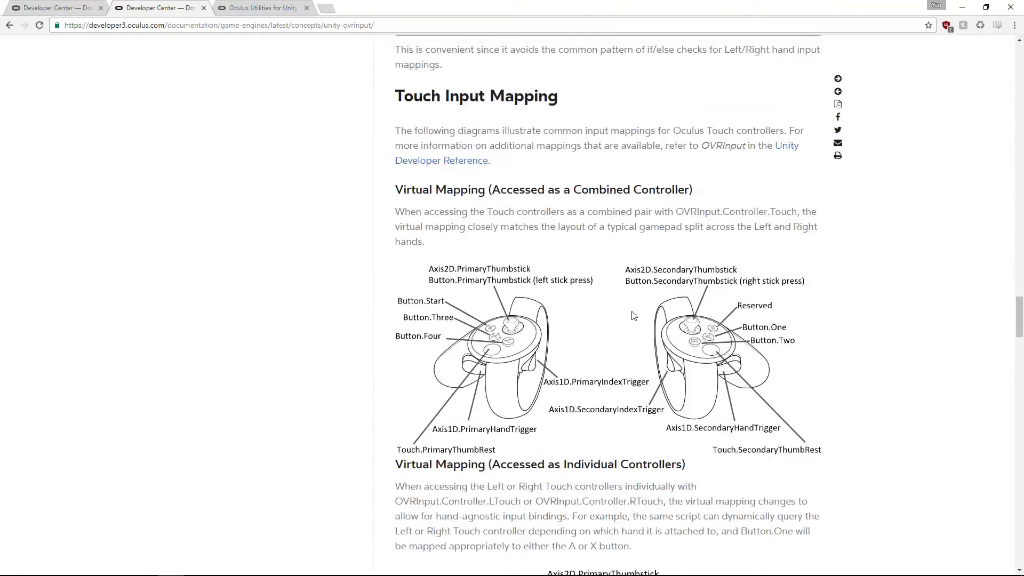
pyautogui.scroll(15, 634, 316)
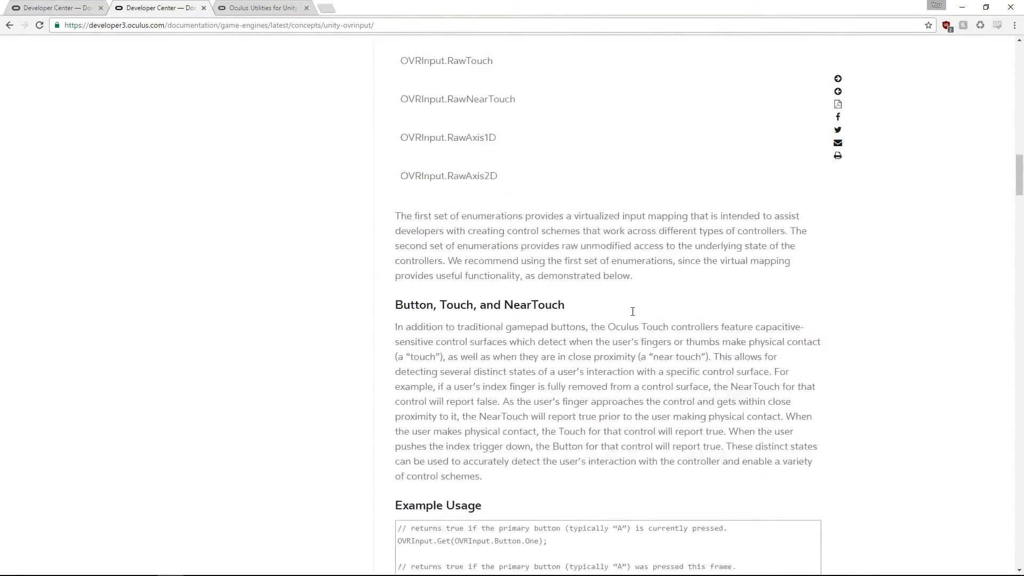
pyautogui.scroll(15, 633, 311)
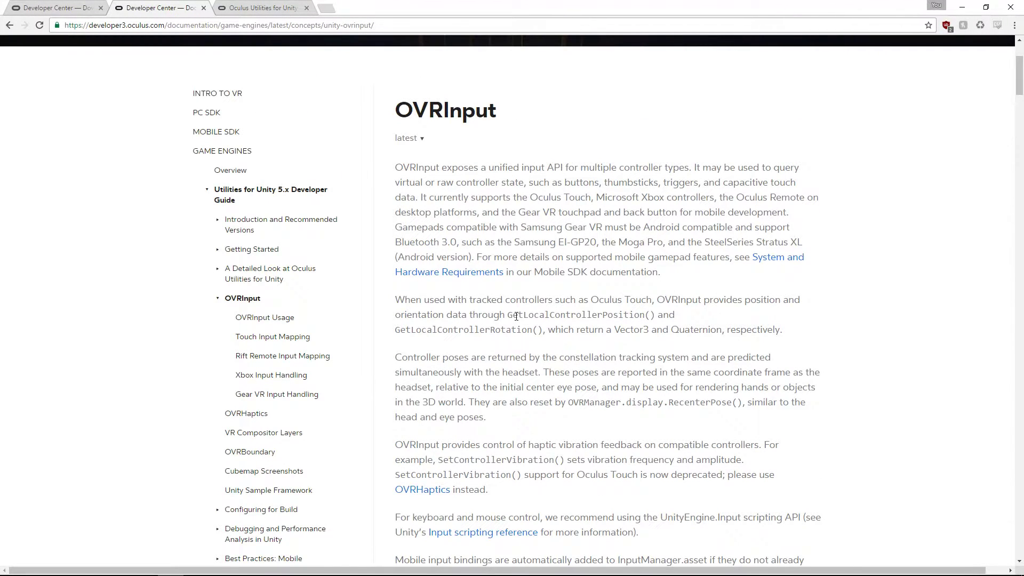
pyautogui.moveTo(508, 316); pyautogui.dragTo(655, 316)
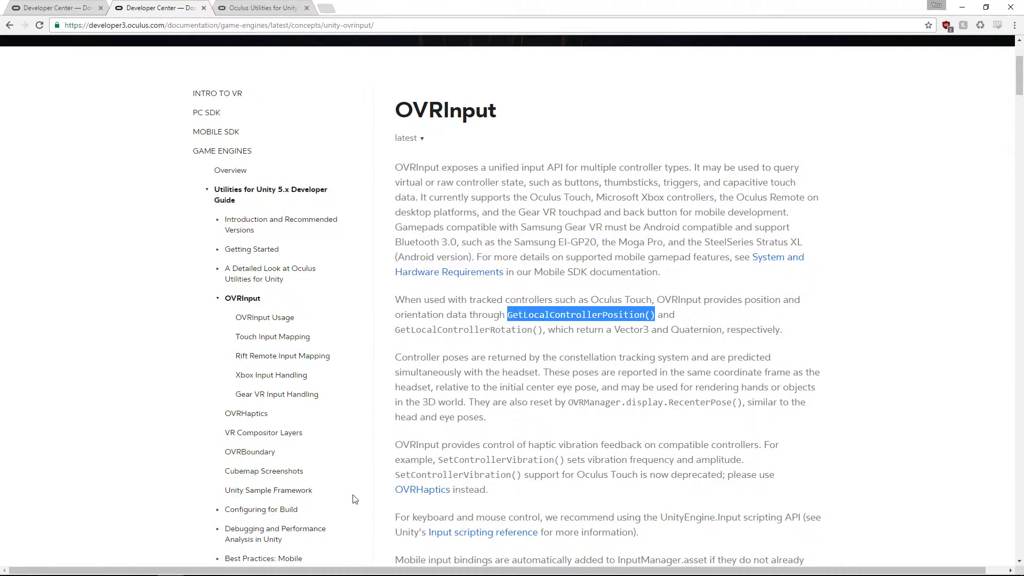
pyautogui.hotkey('alt', 'Tab')
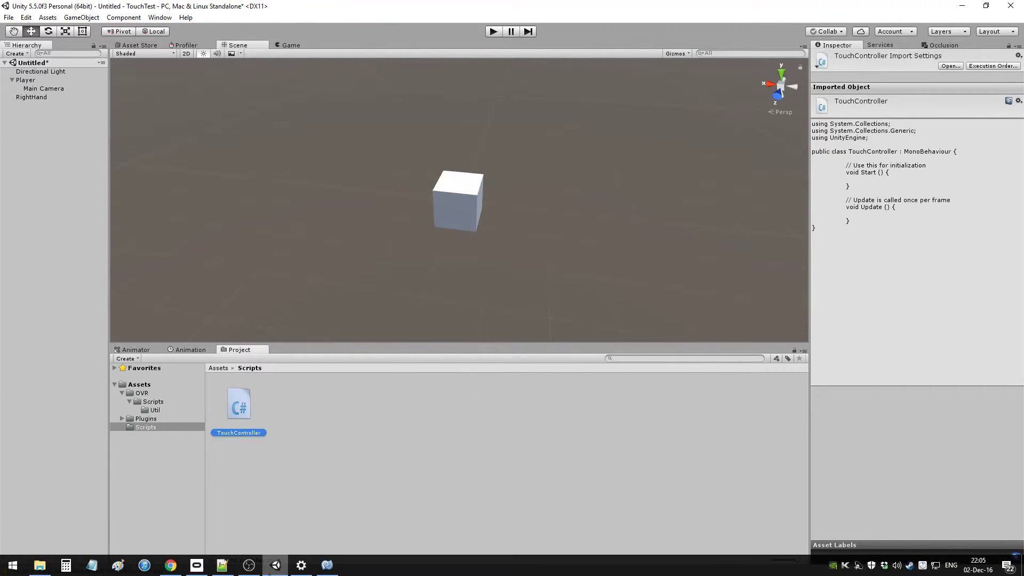
# In TouchController.cs, delete the Start method and its comment
pyautogui.click(327, 567)
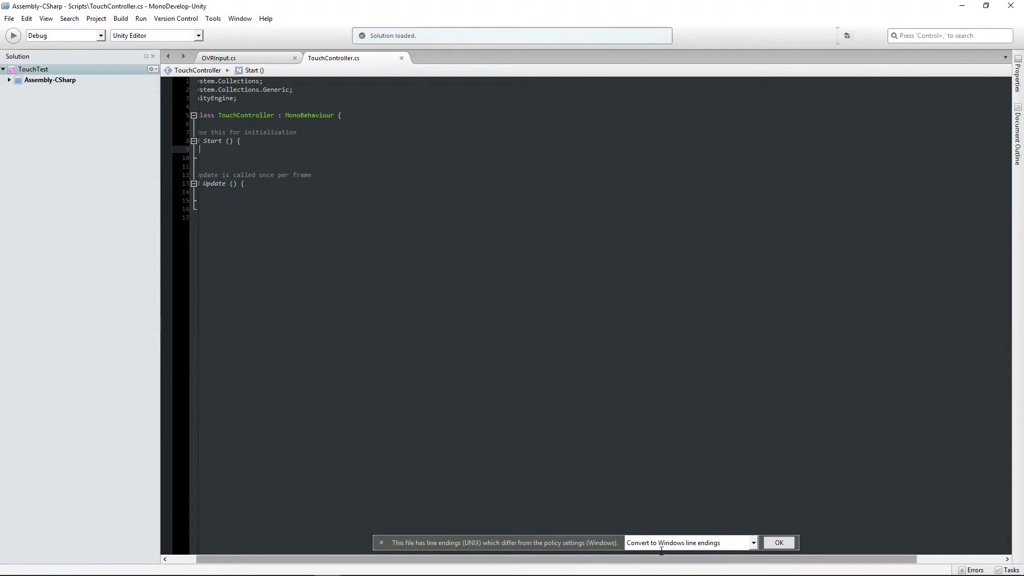
pyautogui.click(249, 165)
pyautogui.hscroll(-1, 271, 164)
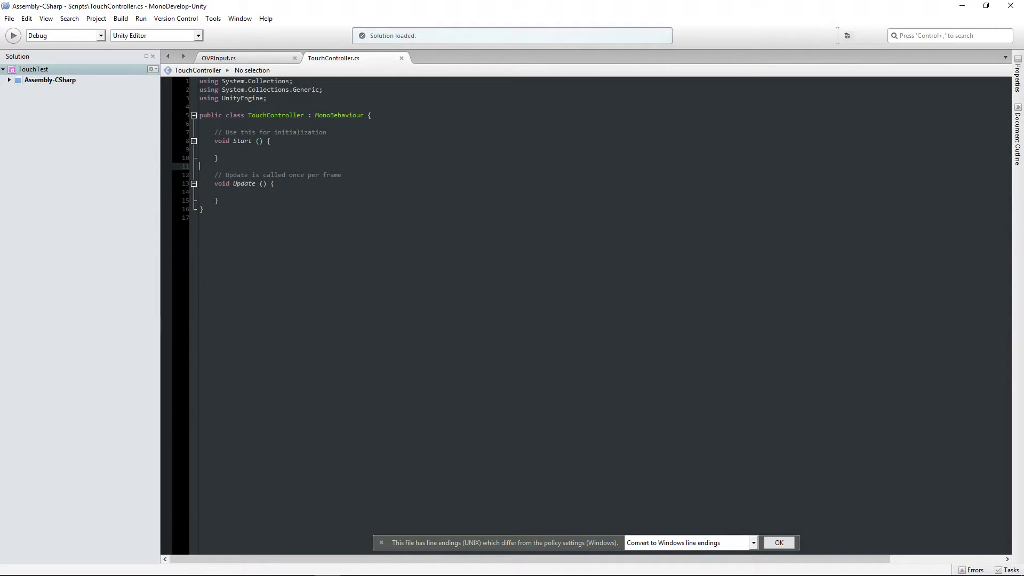
pyautogui.hotkey('shift', 'Up')
pyautogui.hotkey('shift', 'Up')
pyautogui.hotkey('shift', 'Up')
pyautogui.hotkey('shift', 'Up')
pyautogui.hotkey('shift', 'Up')
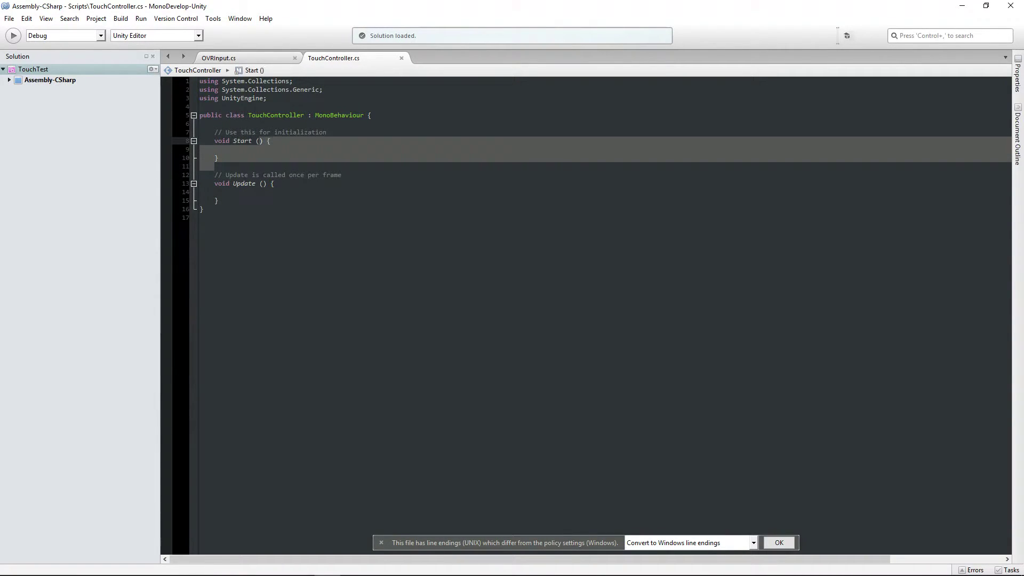
pyautogui.press('Delete')
# Inside Update, type transform.localPosition = OVRInput.GetC
pyautogui.click(216, 149)
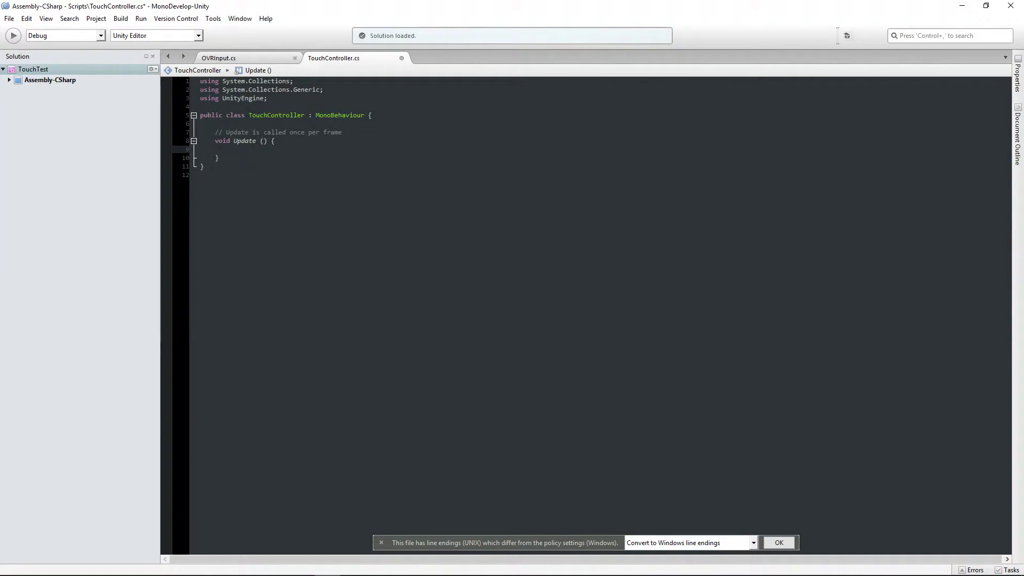
pyautogui.write('transfoo')
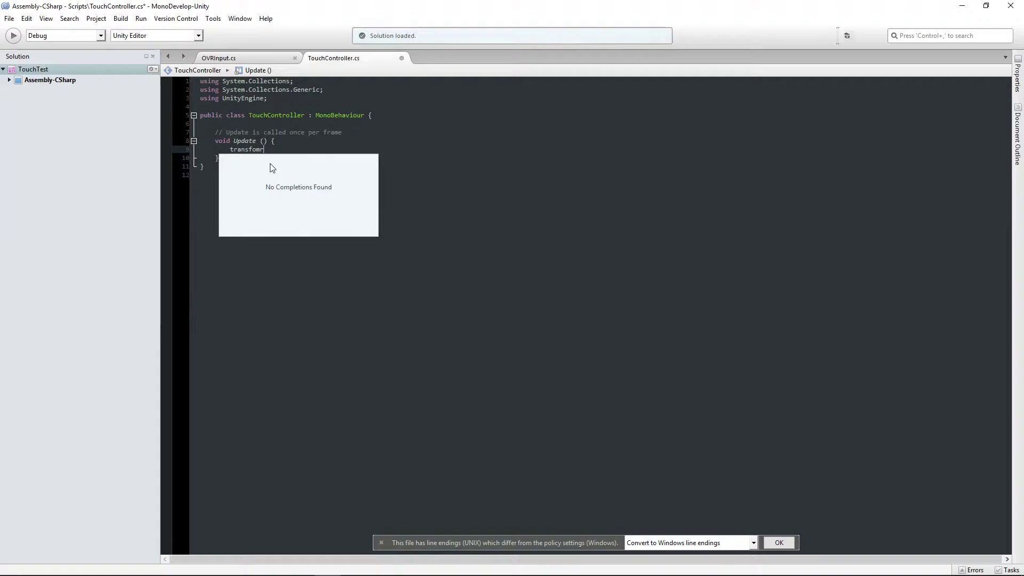
pyautogui.press('BackSpace')
pyautogui.write('rm.local')
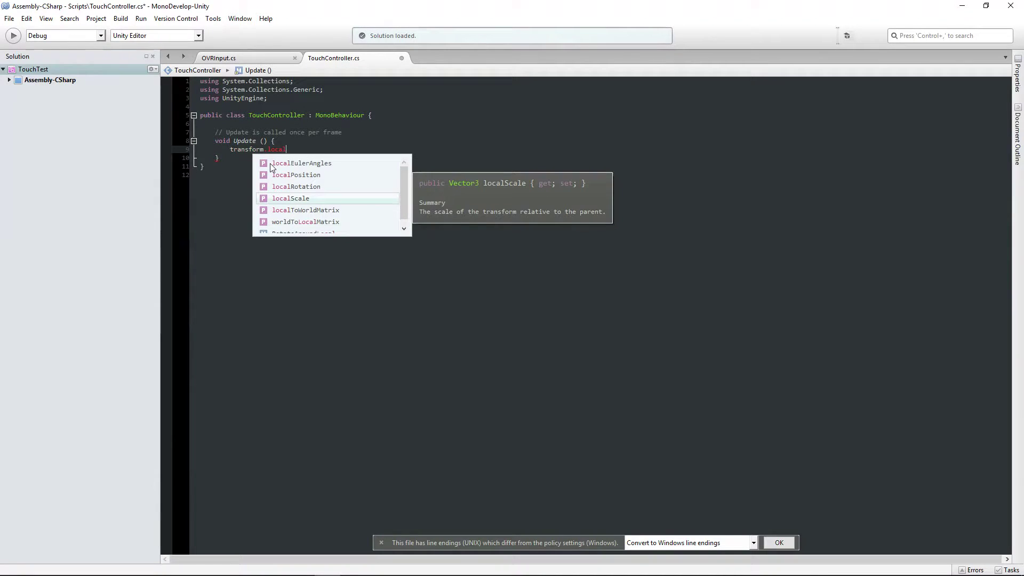
pyautogui.write('Position')
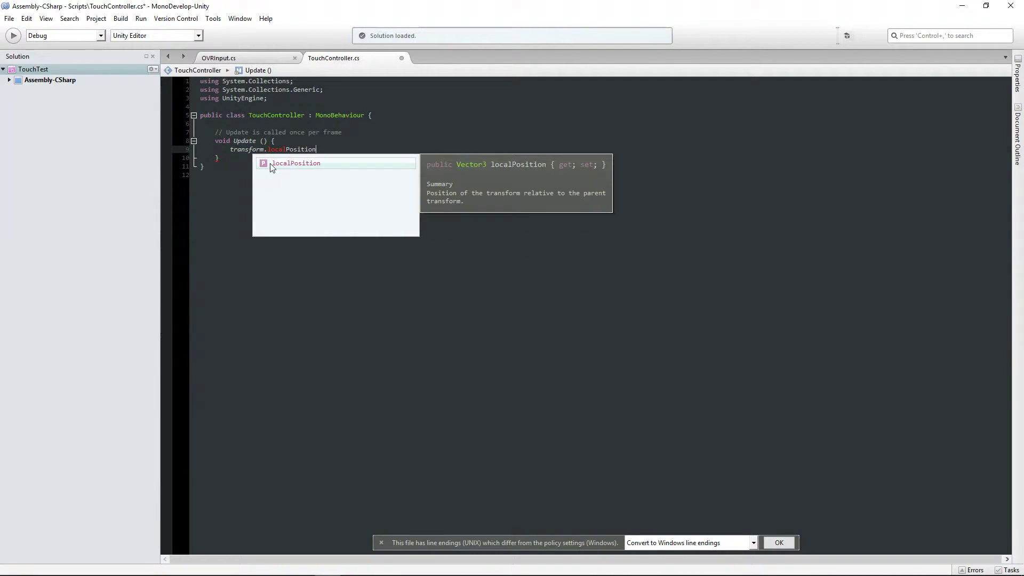
pyautogui.write(' =')
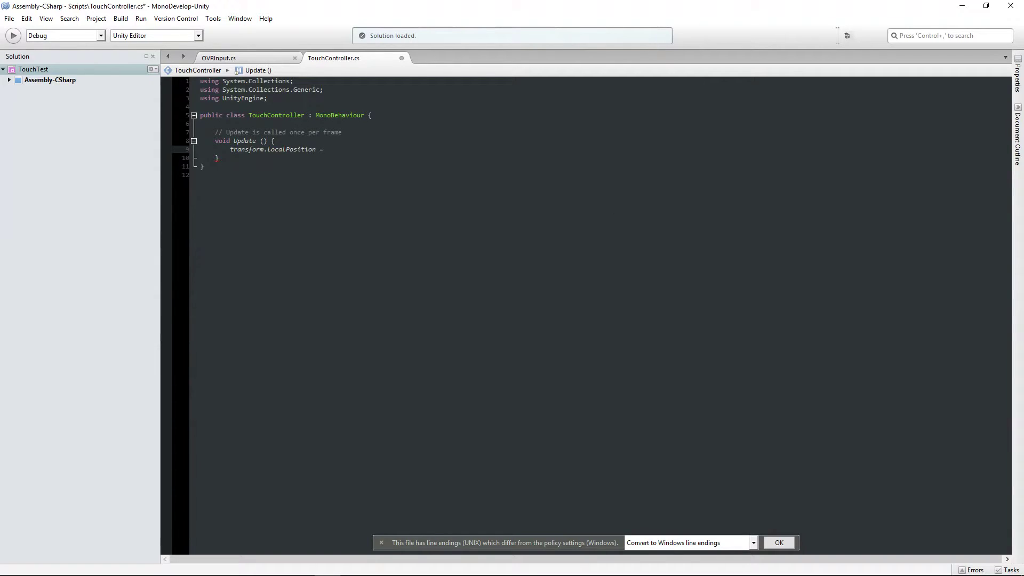
pyautogui.write(' OVR')
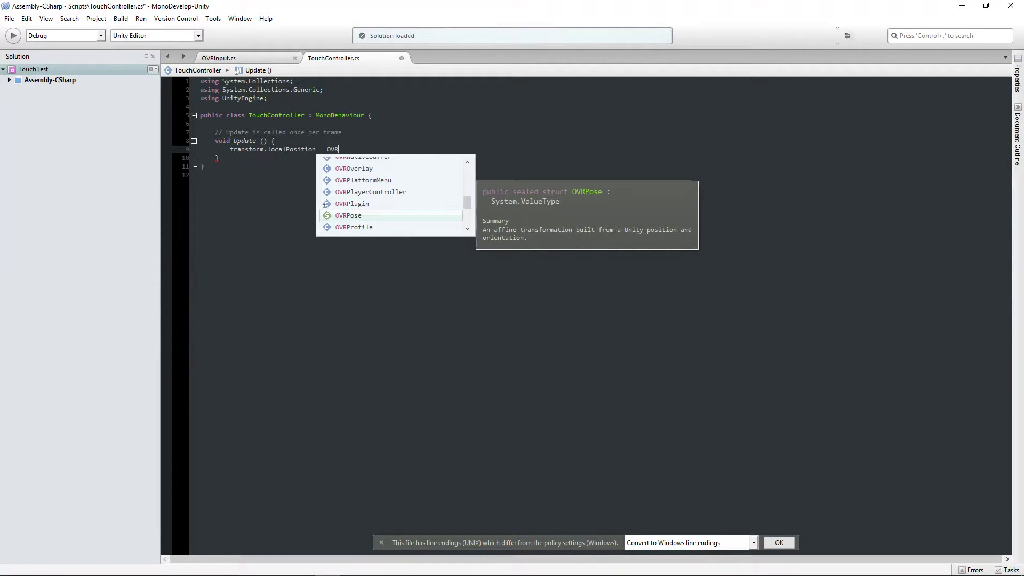
pyautogui.write('I')
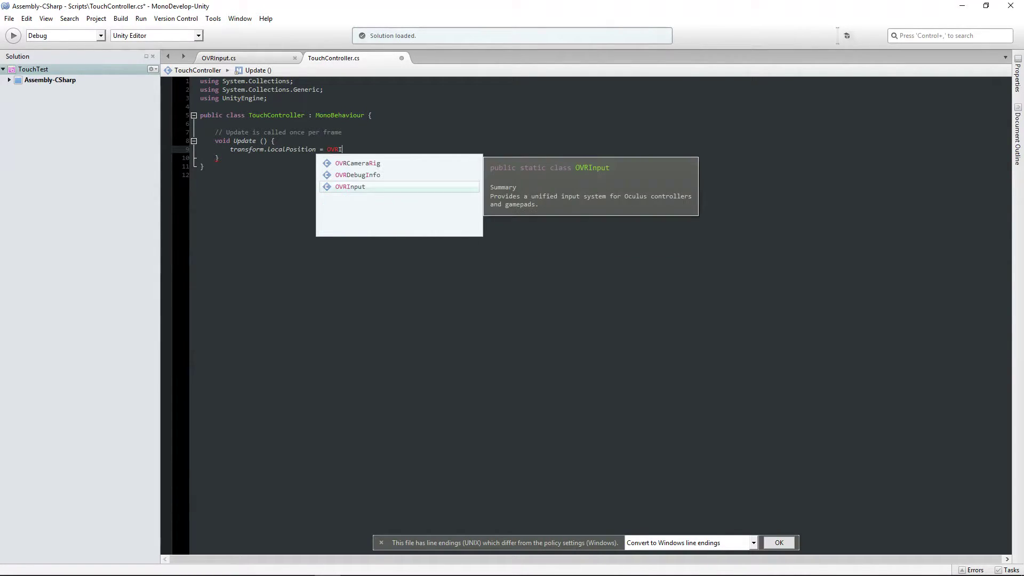
pyautogui.write('npu')
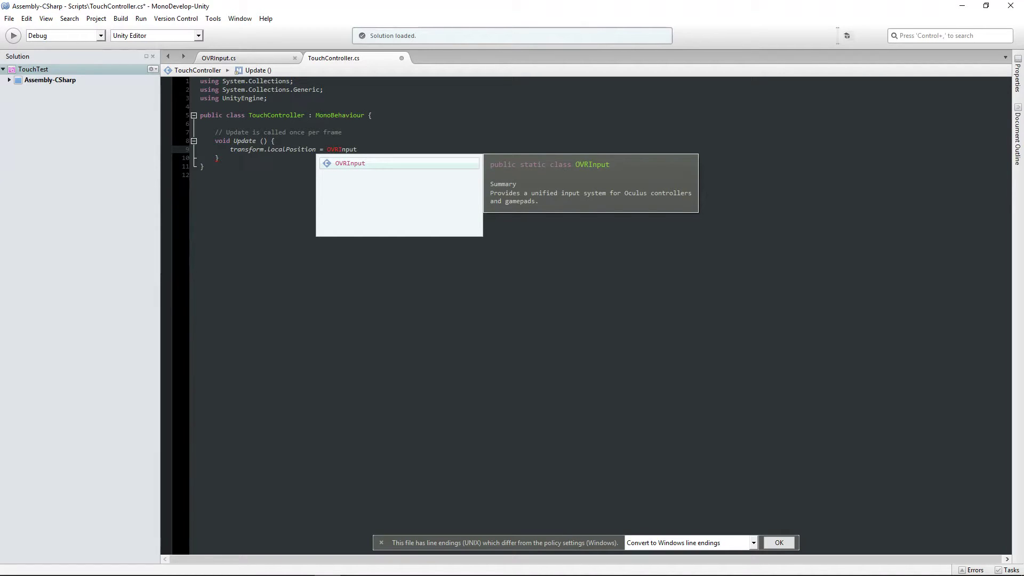
pyautogui.write('t.Get')
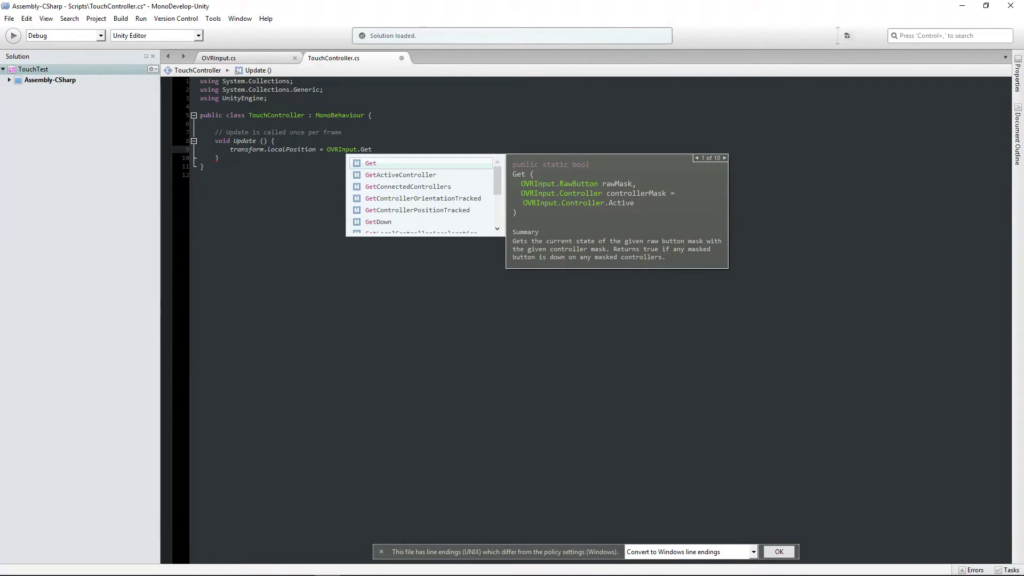
pyautogui.write('C')
# Complete the line as OVRInput.GetLocalControllerPosition(OVRInput.Controller.RTouch);
pyautogui.press('BackSpace')
pyautogui.write('Local')
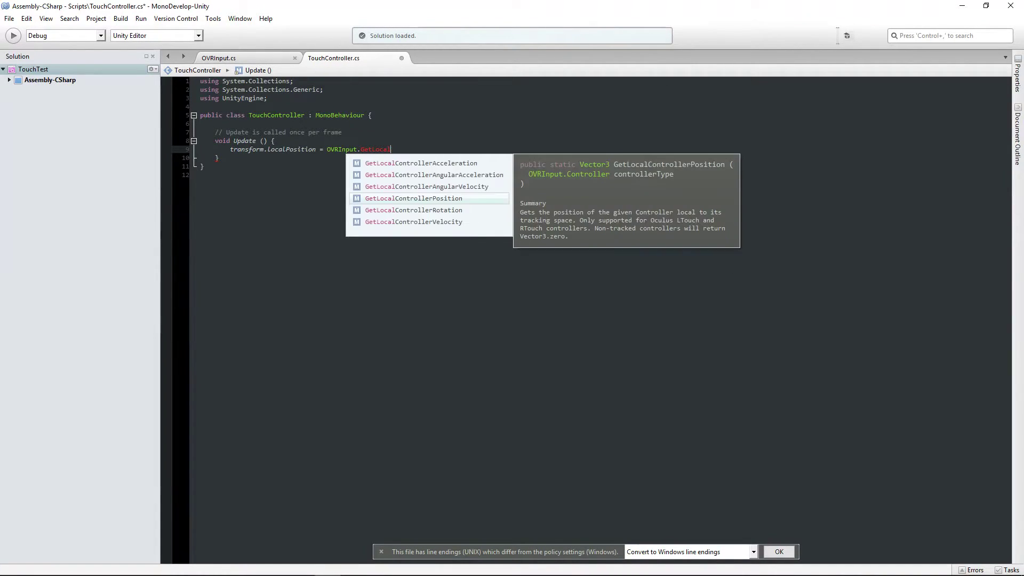
pyautogui.write('Con')
pyautogui.doubleClick(454, 197)
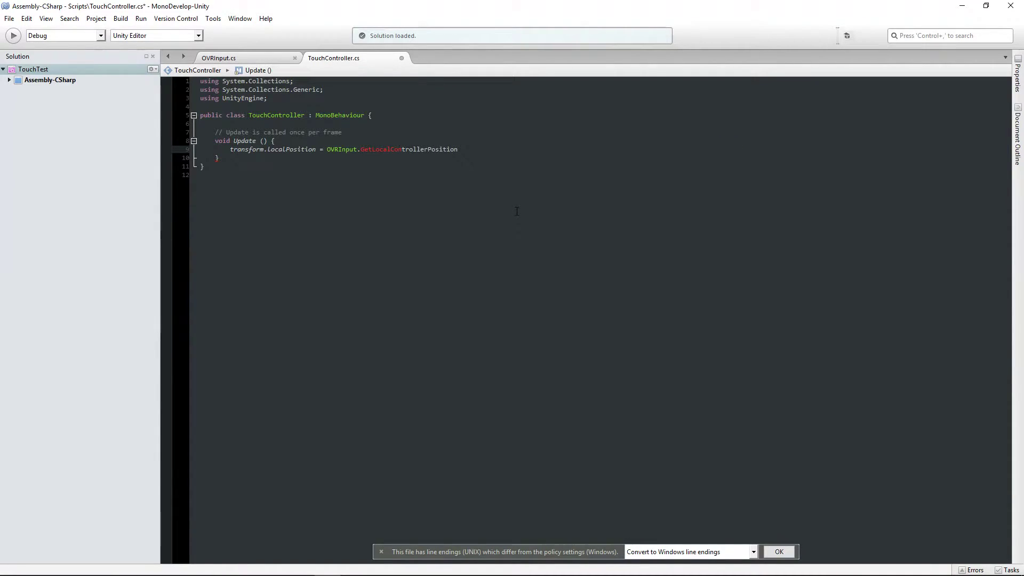
pyautogui.write('()')
pyautogui.write(';')
pyautogui.write('OVRIn')
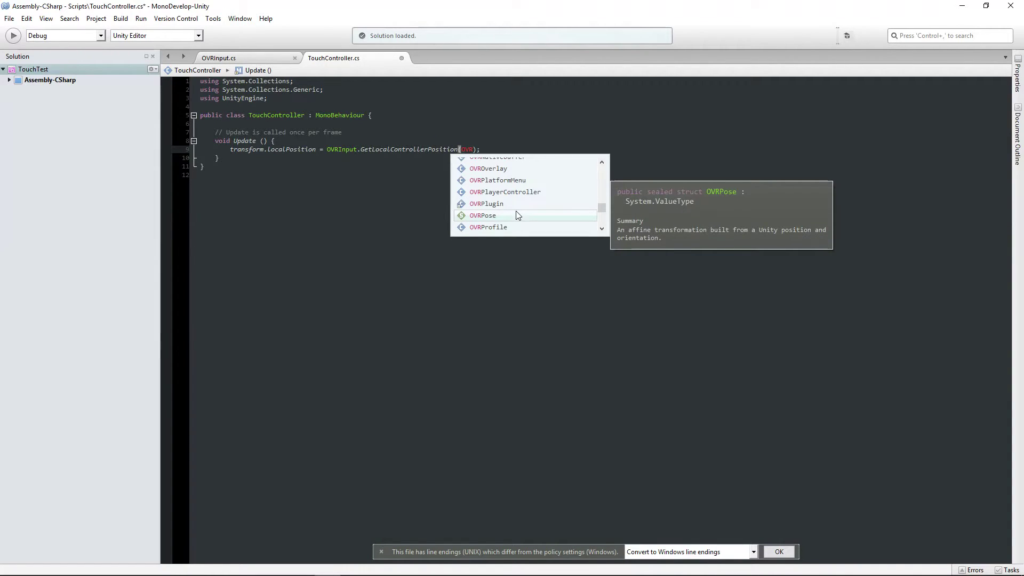
pyautogui.write('put.Con')
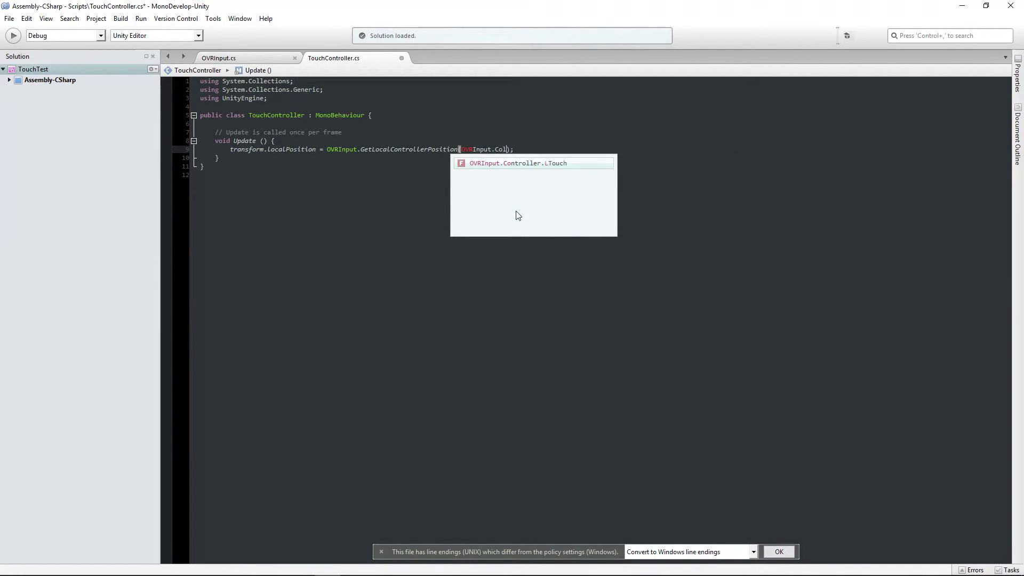
pyautogui.write('troll')
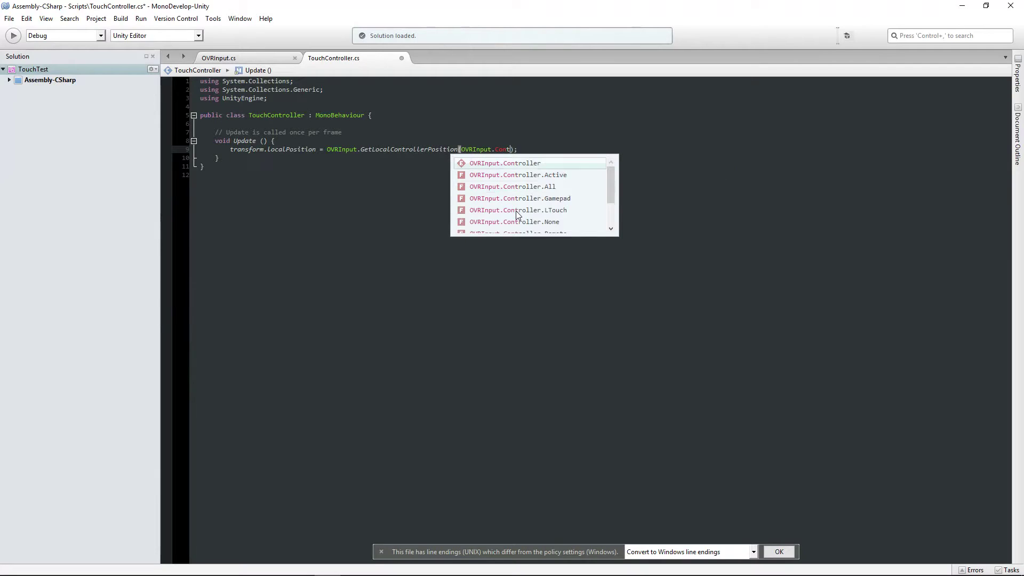
pyautogui.write('er.')
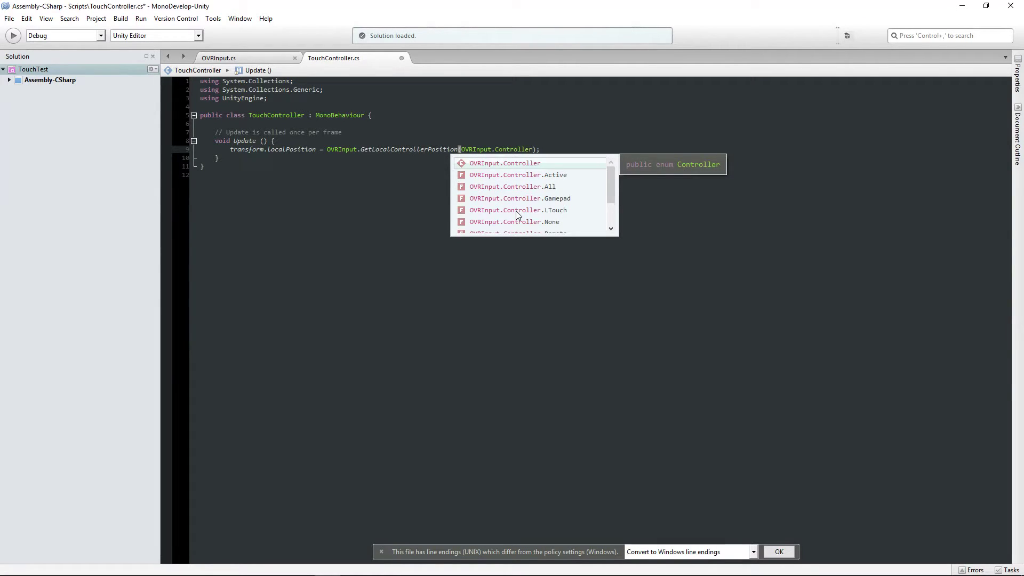
pyautogui.write('L')
pyautogui.press('BackSpace')
pyautogui.write('R')
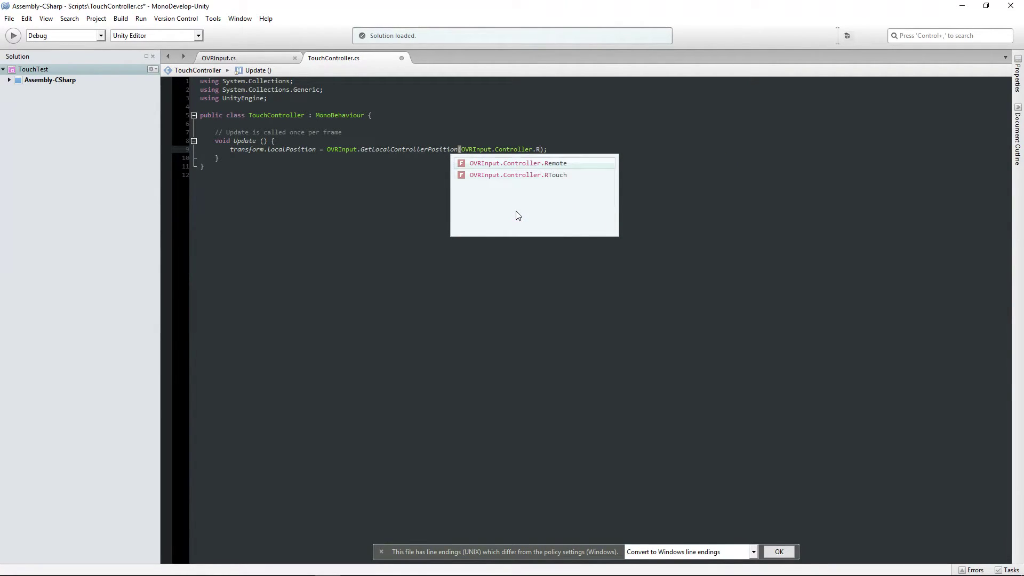
pyautogui.click(547, 175)
pyautogui.press('Return')
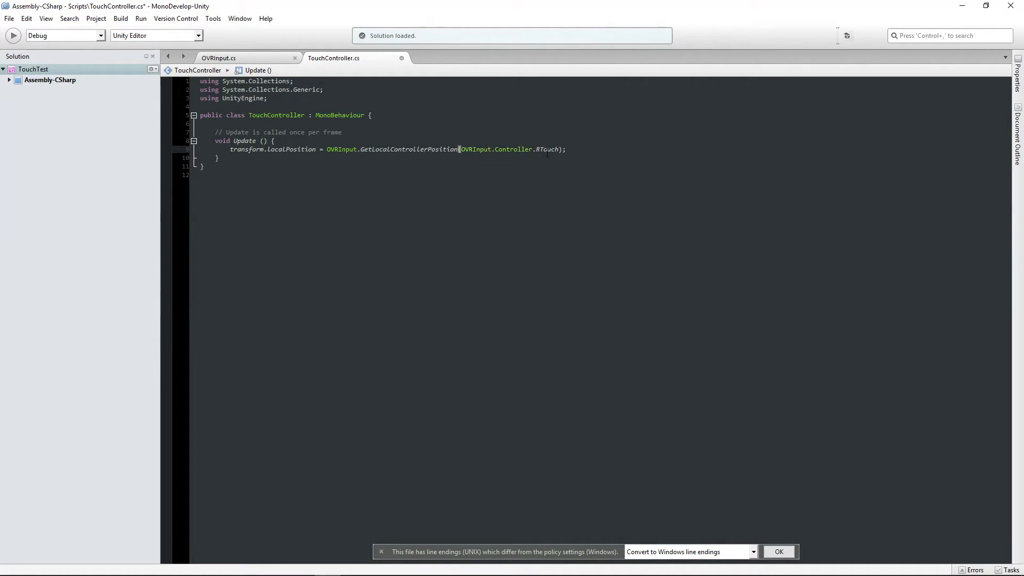
pyautogui.click(575, 151)
# Add a copied line changed to localRotation = OVRInput.GetLocalControllerRotation(...RTouch), then save TouchController.cs
pyautogui.press('Return')
pyautogui.write('transform.localPosition = OVRInput.GetLocalControllerPosition(OVRInput.Controller.RTouch);')
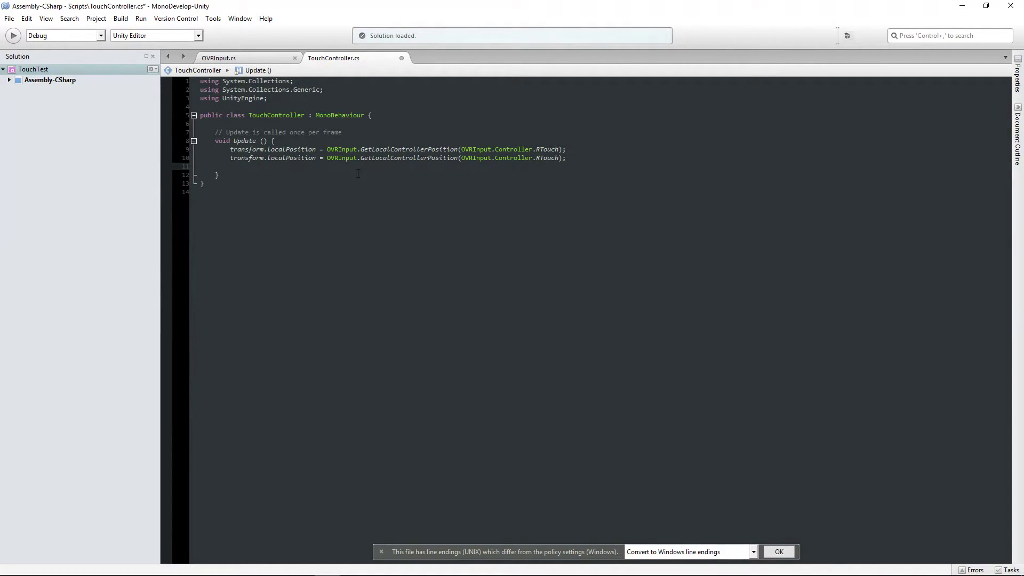
pyautogui.click(316, 159)
pyautogui.press('BackSpace')
pyautogui.press('BackSpace')
pyautogui.press('BackSpace')
pyautogui.press('BackSpace')
pyautogui.press('BackSpace')
pyautogui.press('BackSpace')
pyautogui.press('BackSpace')
pyautogui.press('BackSpace')
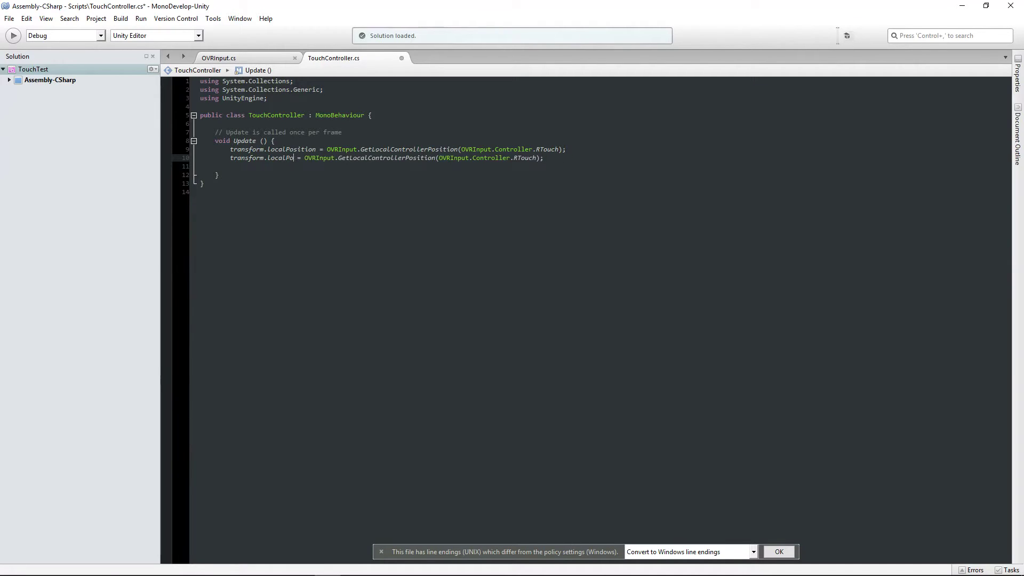
pyautogui.write('Rotation')
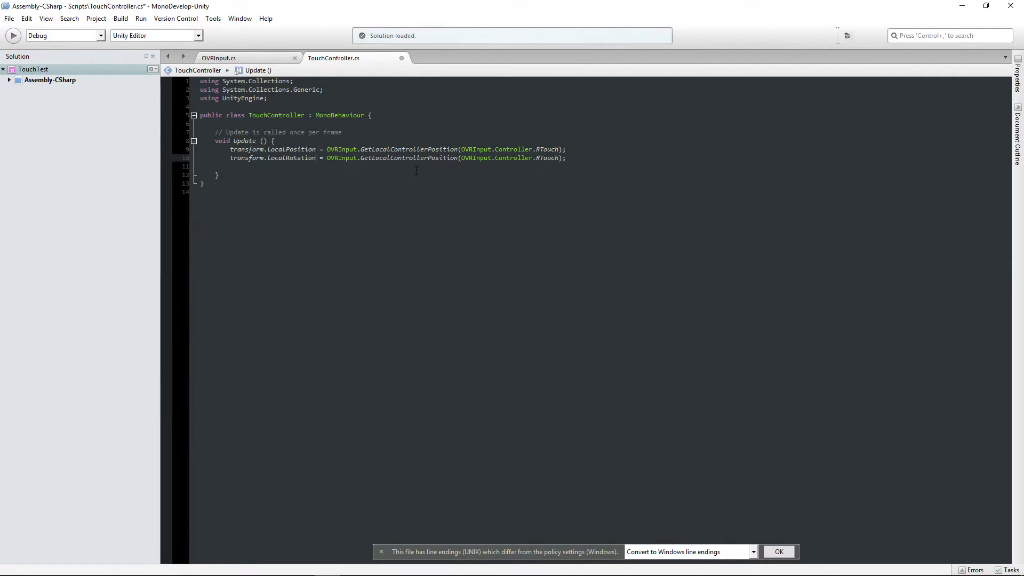
pyautogui.press('BackSpace')
pyautogui.press('BackSpace')
pyautogui.press('BackSpace')
pyautogui.press('BackSpace')
pyautogui.press('BackSpace')
pyautogui.press('BackSpace')
pyautogui.press('BackSpace')
pyautogui.press('BackSpace')
pyautogui.write('Rotation')
pyautogui.click(464, 188)
pyautogui.hotkey('ctrl', 's')
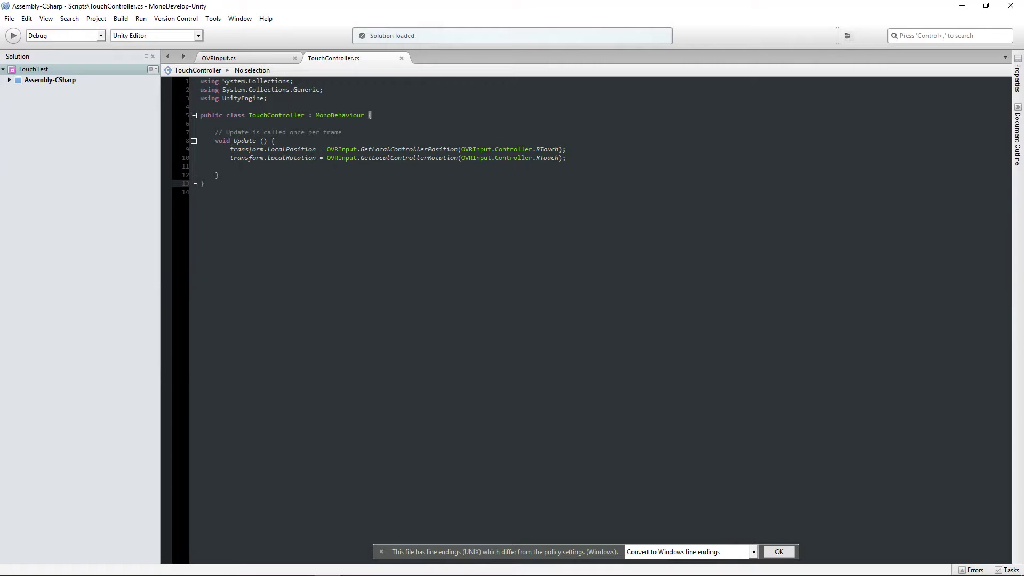
# Add the TouchController script to the RightHand cube as a component
pyautogui.click(276, 565)
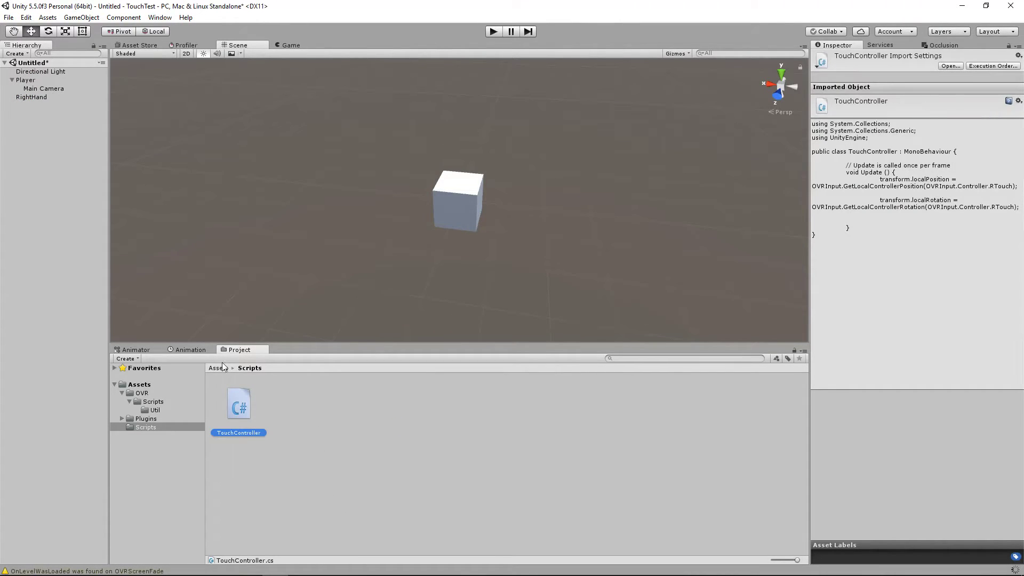
pyautogui.click(30, 95)
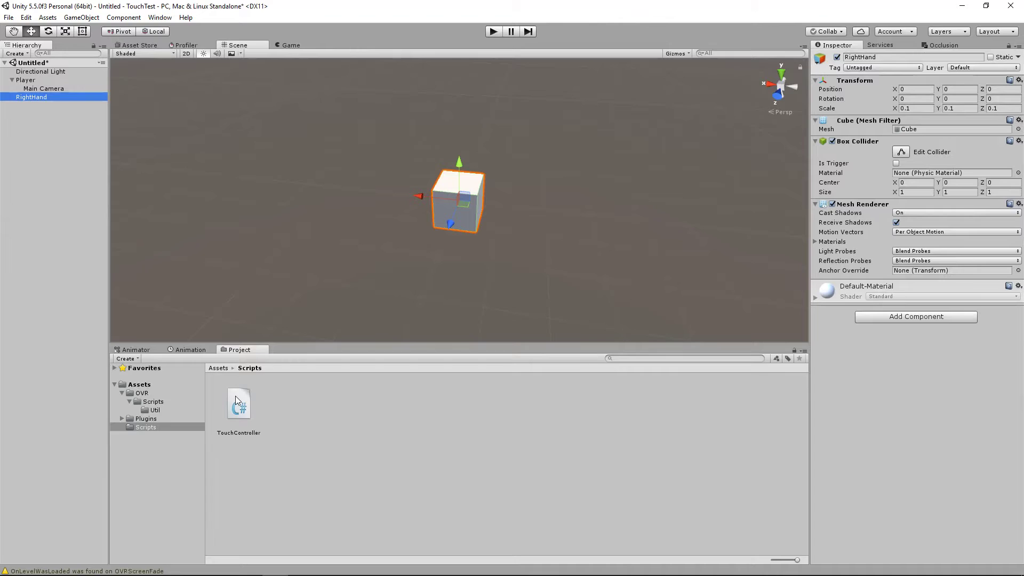
pyautogui.moveTo(238, 405); pyautogui.dragTo(965, 437)
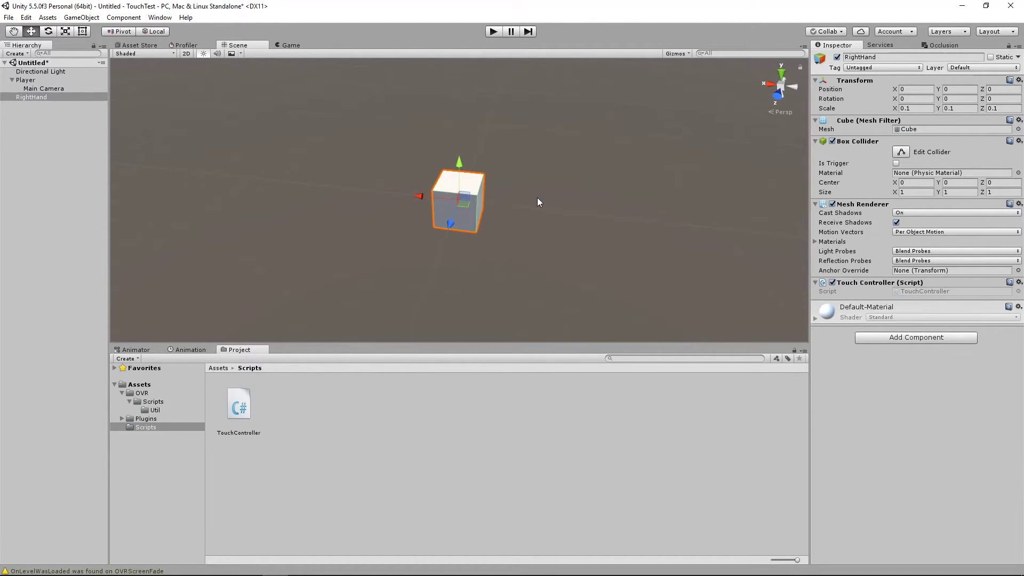
# Run a quick play-mode test, then parent RightHand under Player
pyautogui.click(494, 31)
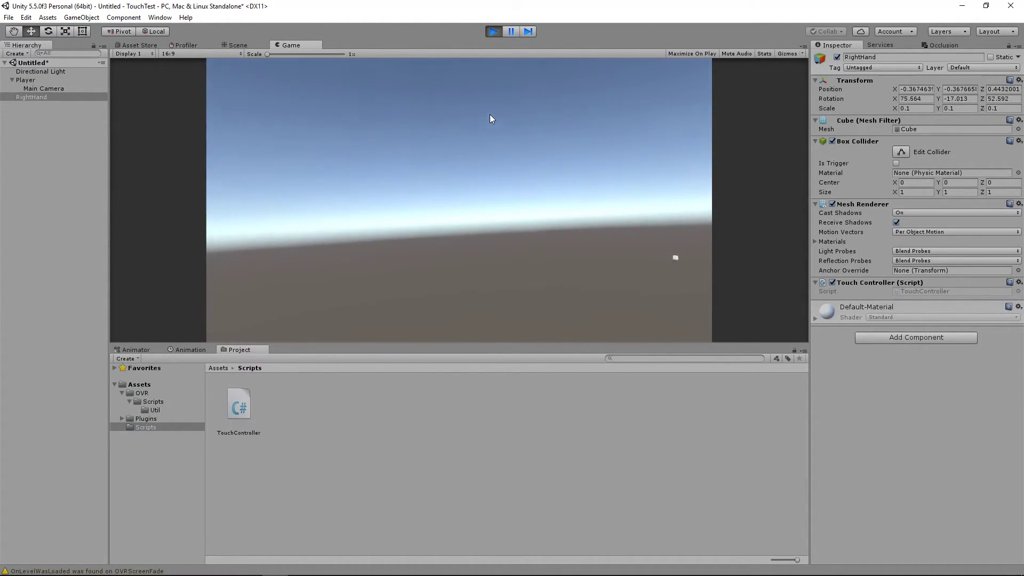
pyautogui.click(499, 32)
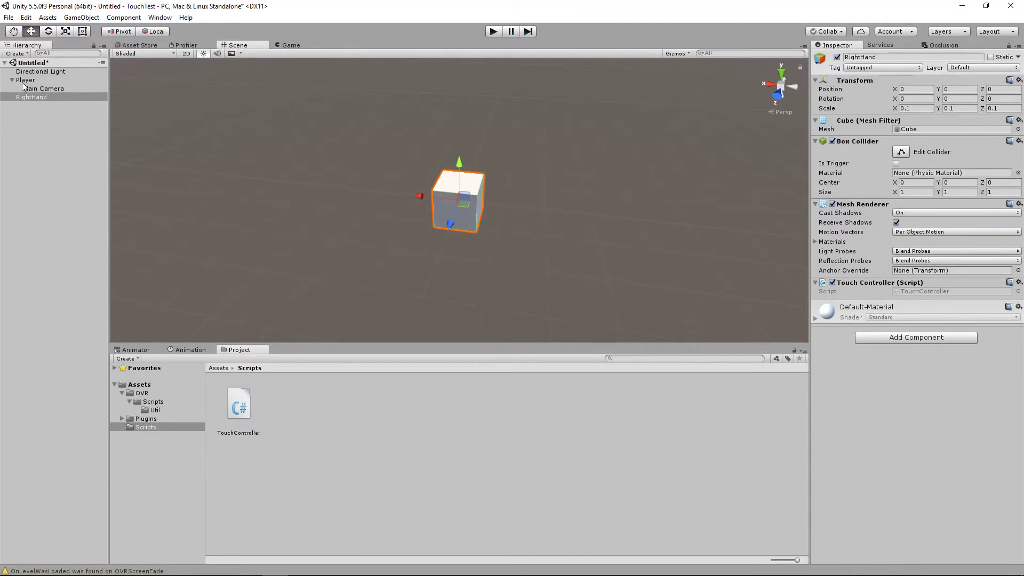
pyautogui.click(39, 88)
pyautogui.click(30, 98)
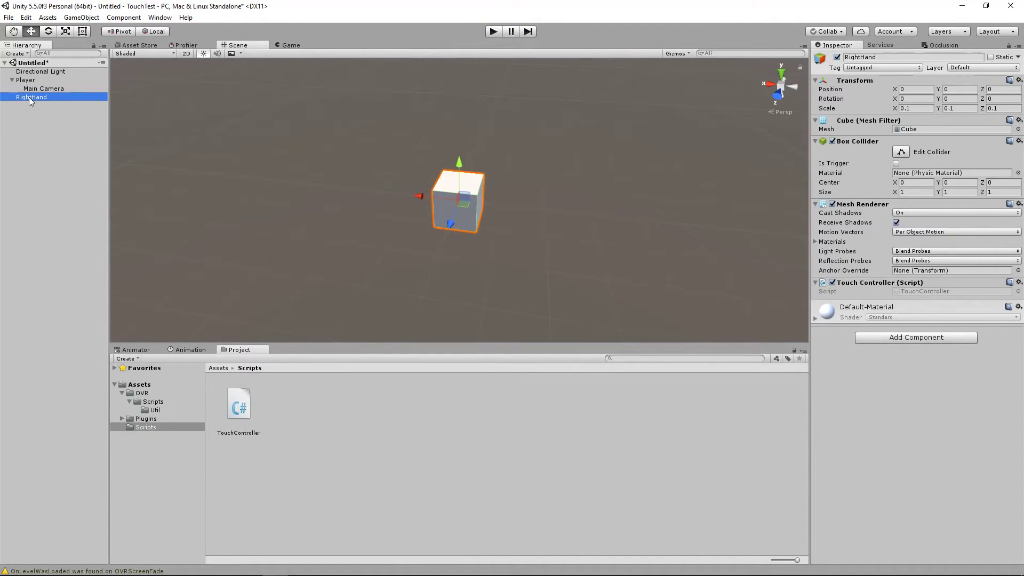
pyautogui.moveTo(29, 97)
pyautogui.mouseDown()
pyautogui.moveTo(27, 80)
pyautogui.moveTo(27, 91)
pyautogui.mouseUp()
# Set RightHand's Position Z and Y to 0
pyautogui.click(32, 91)
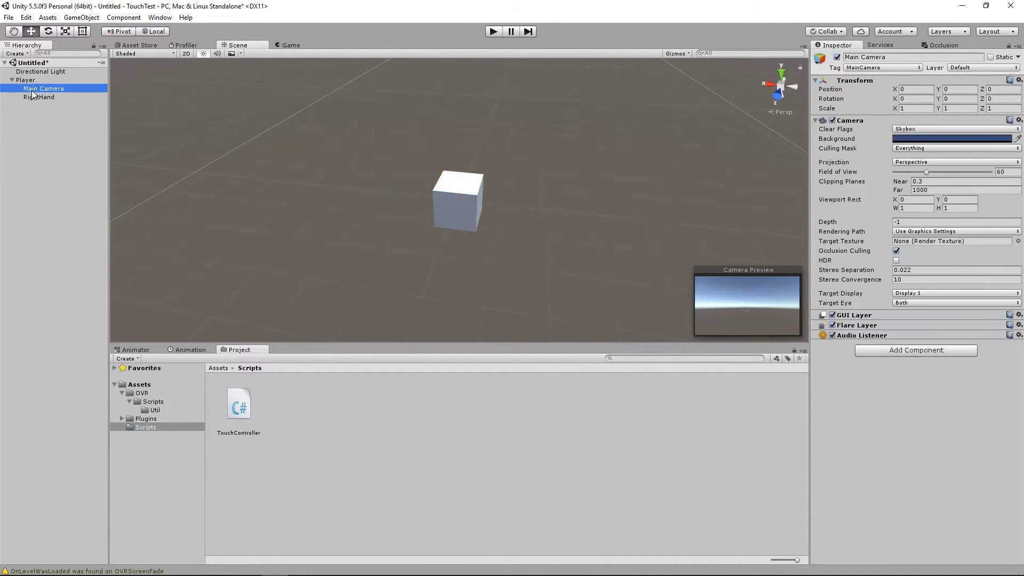
pyautogui.click(34, 97)
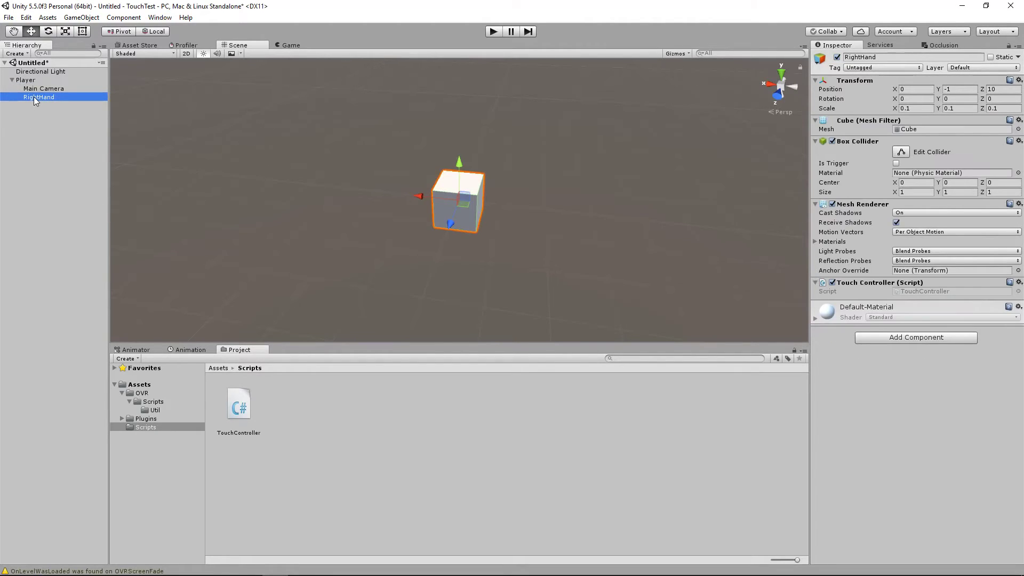
pyautogui.click(996, 88)
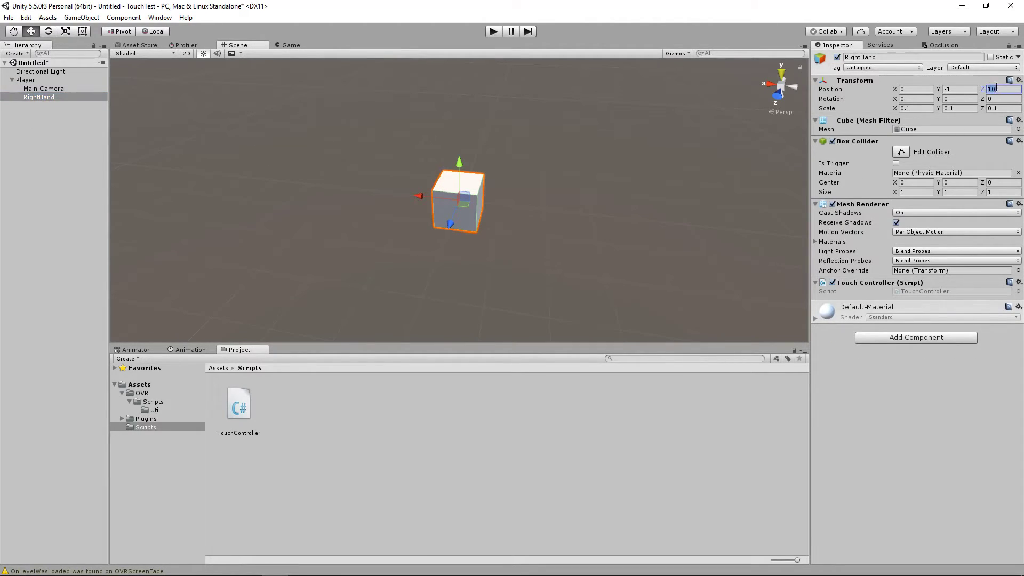
pyautogui.write('0')
pyautogui.click(960, 89)
pyautogui.write('0')
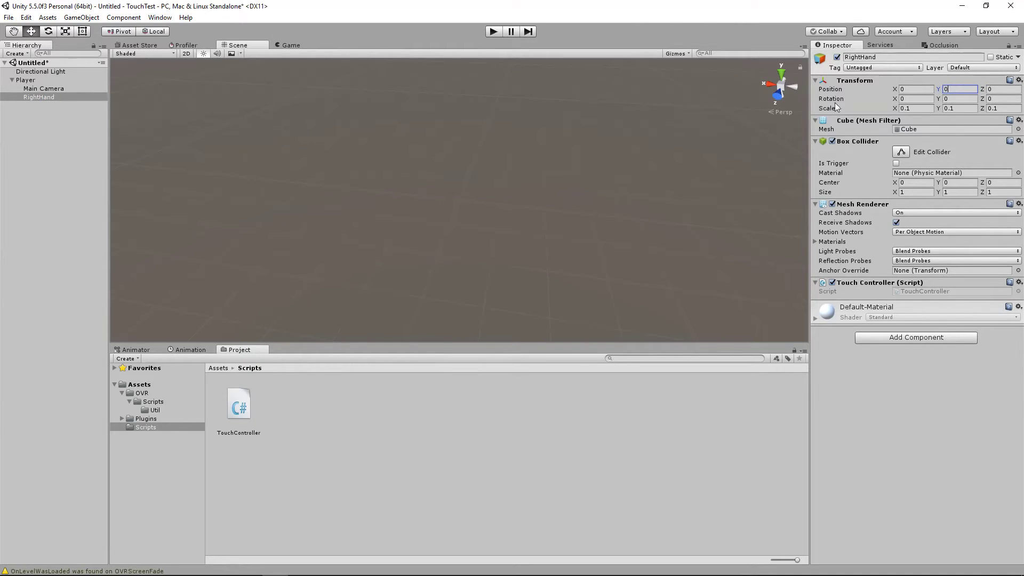
# Check Main Camera and Player, then play the scene again and stop it
pyautogui.click(42, 89)
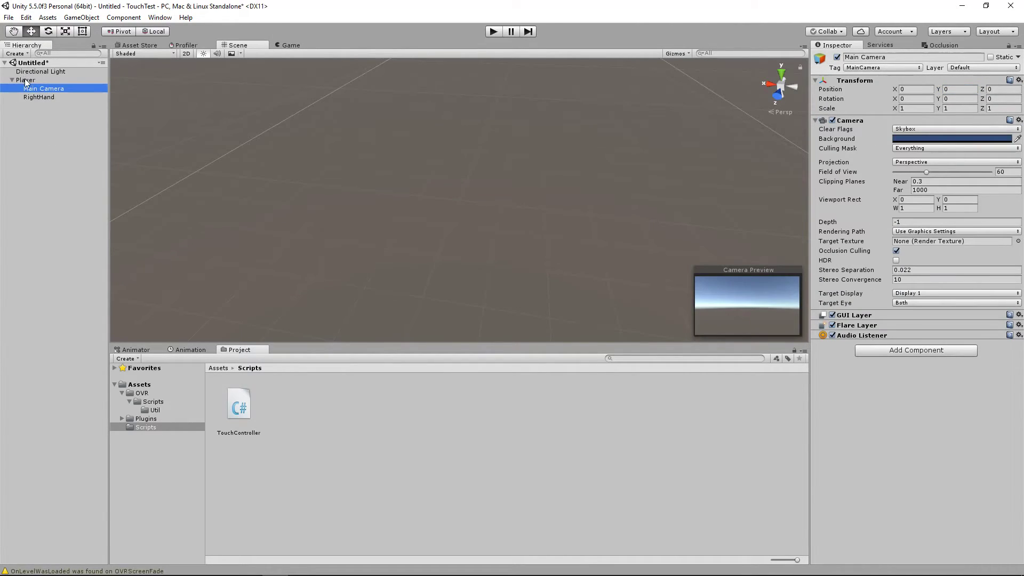
pyautogui.click(25, 81)
pyautogui.click(493, 32)
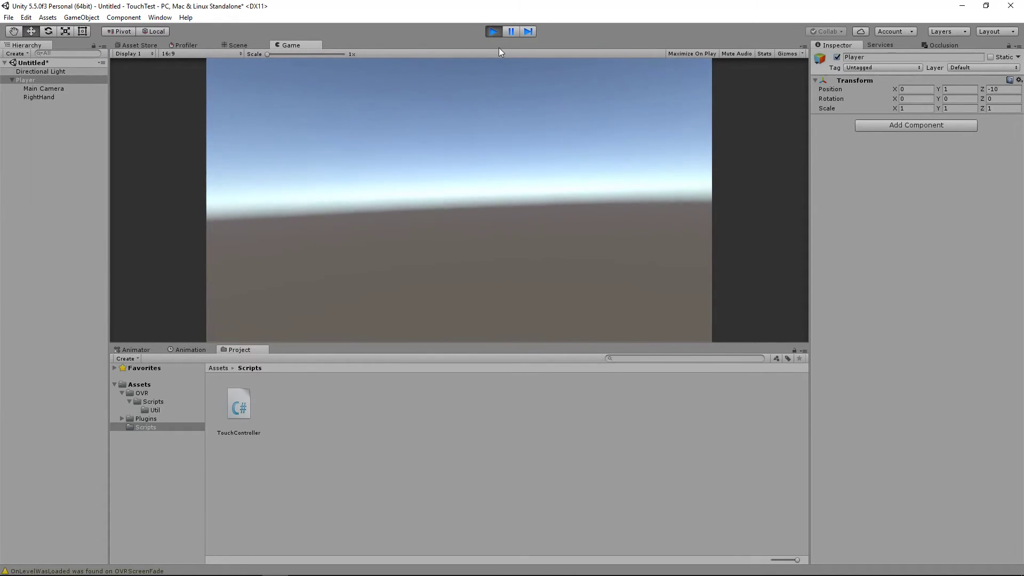
pyautogui.click(494, 33)
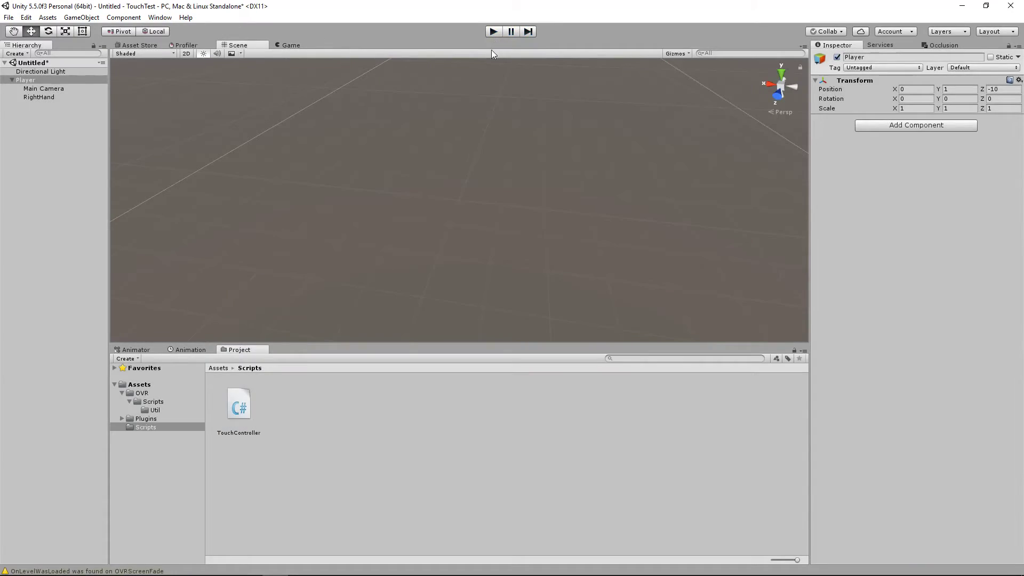
pyautogui.click(37, 98)
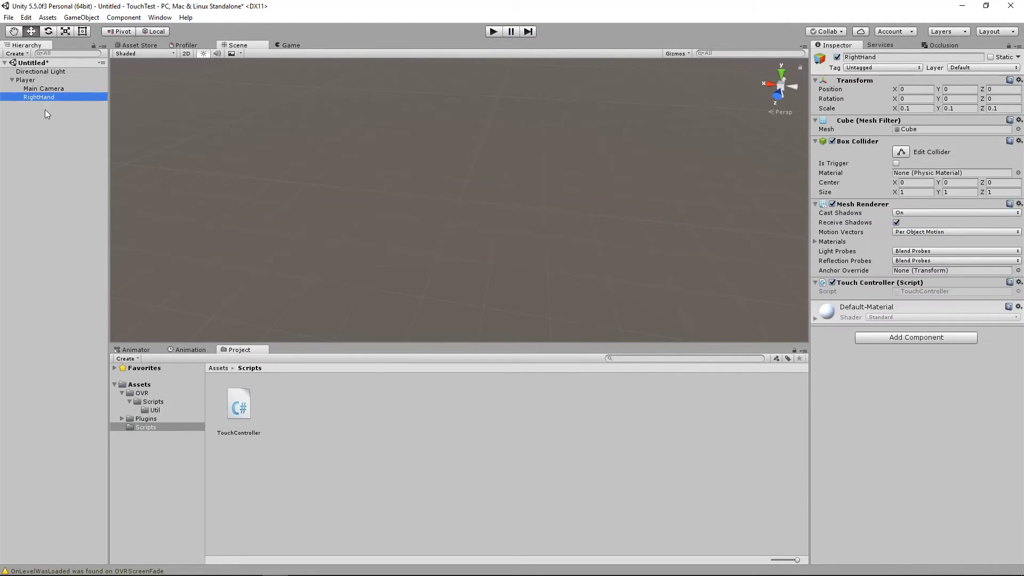
# Open TouchController.cs, tidy blank lines, and start a field declaration under the class
pyautogui.click(239, 421)
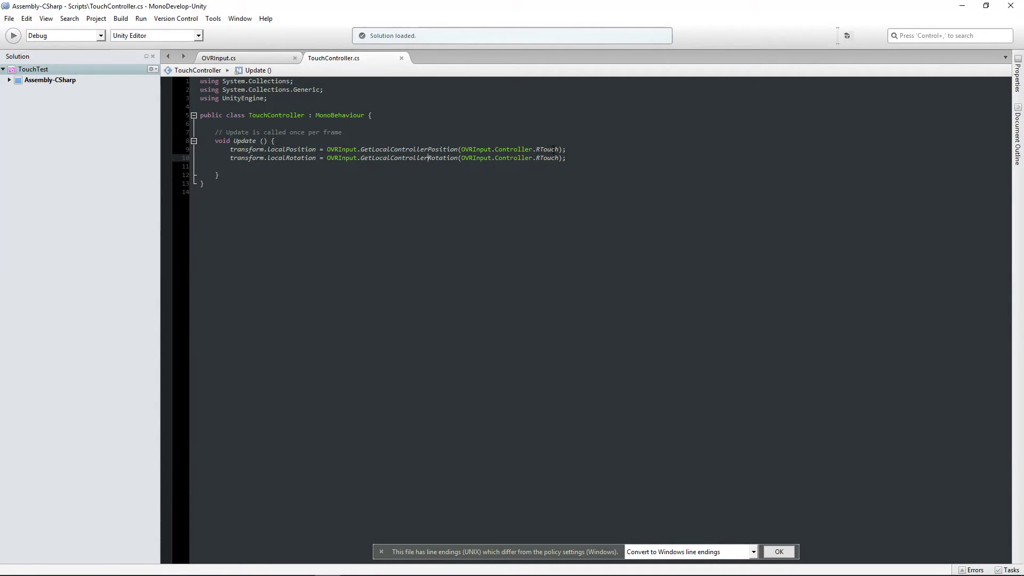
pyautogui.click(234, 166)
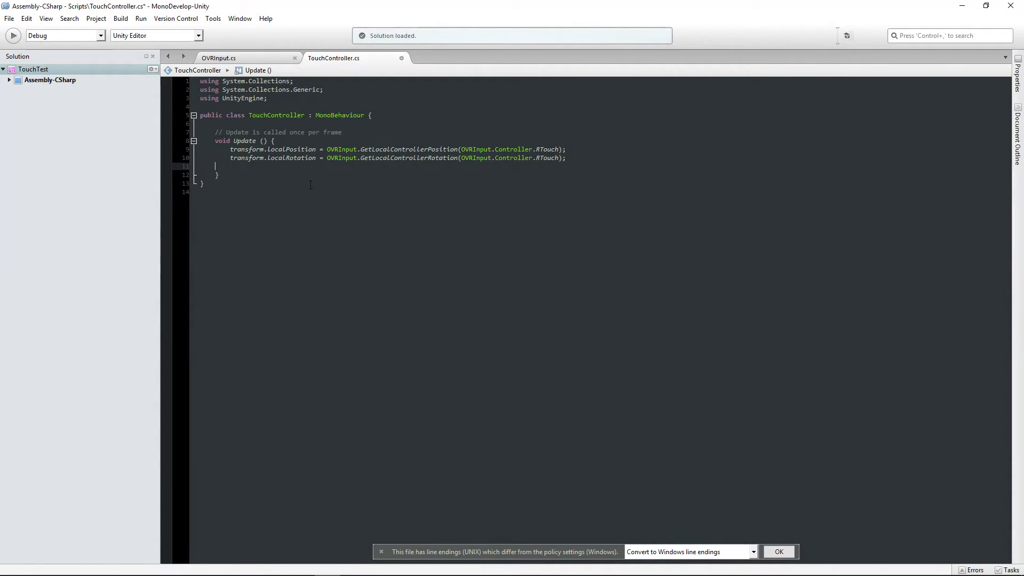
pyautogui.press('BackSpace')
pyautogui.click(230, 123)
pyautogui.press('Return')
pyautogui.press('Return')
pyautogui.press('Return')
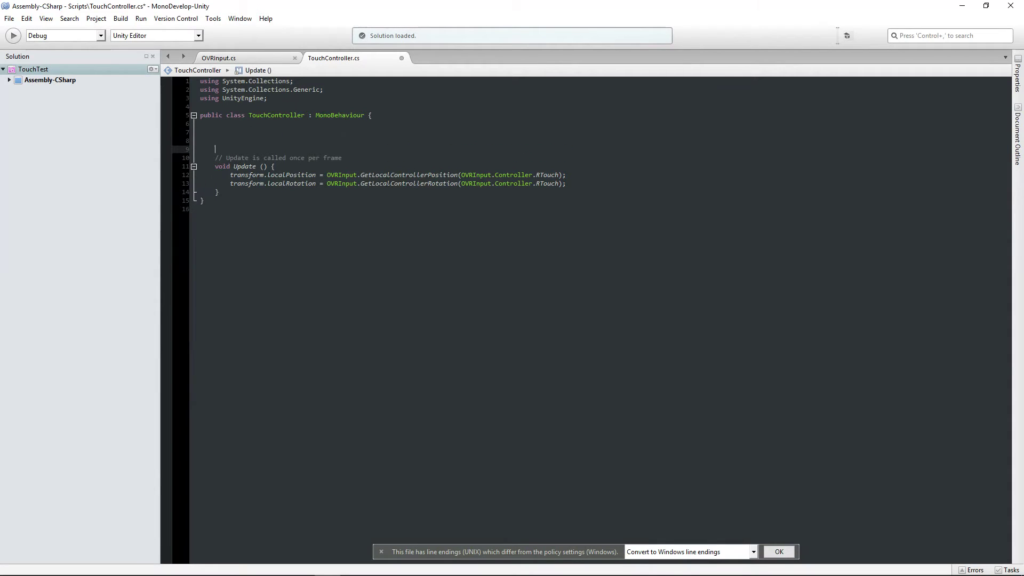
pyautogui.press('Up')
pyautogui.press('Up')
pyautogui.write('publi')
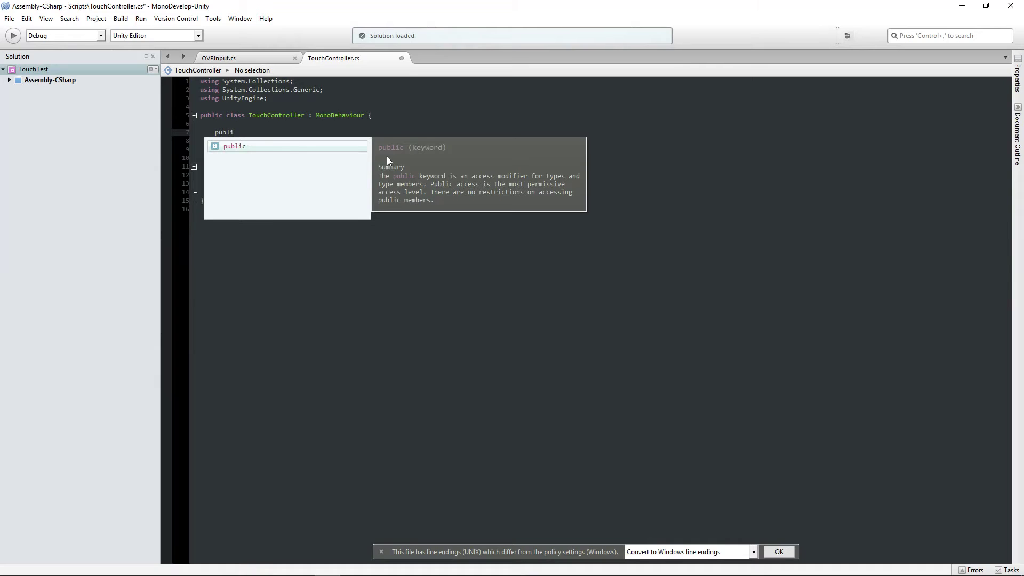
pyautogui.write('c OVRInput')
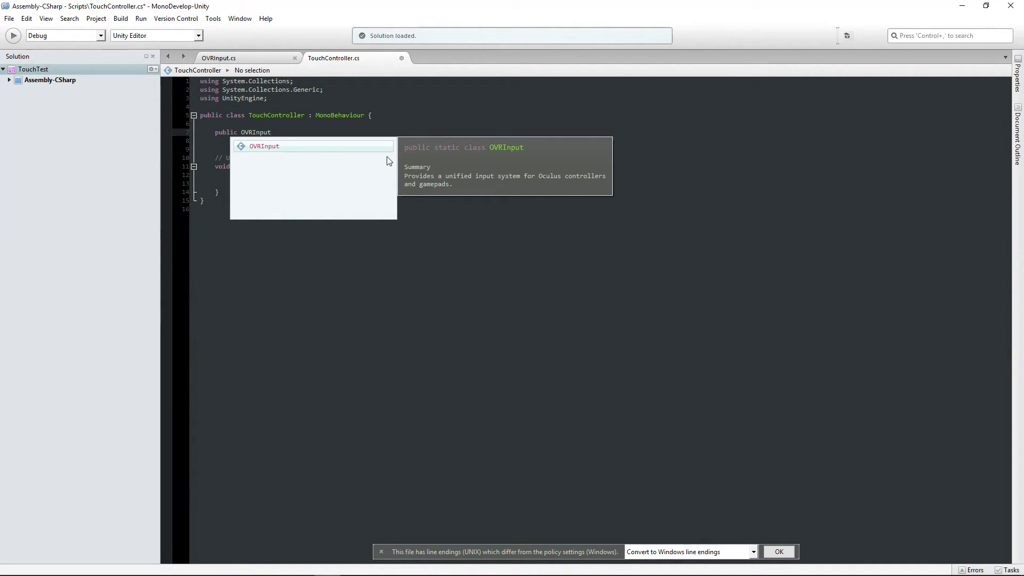
pyautogui.write('.Controller')
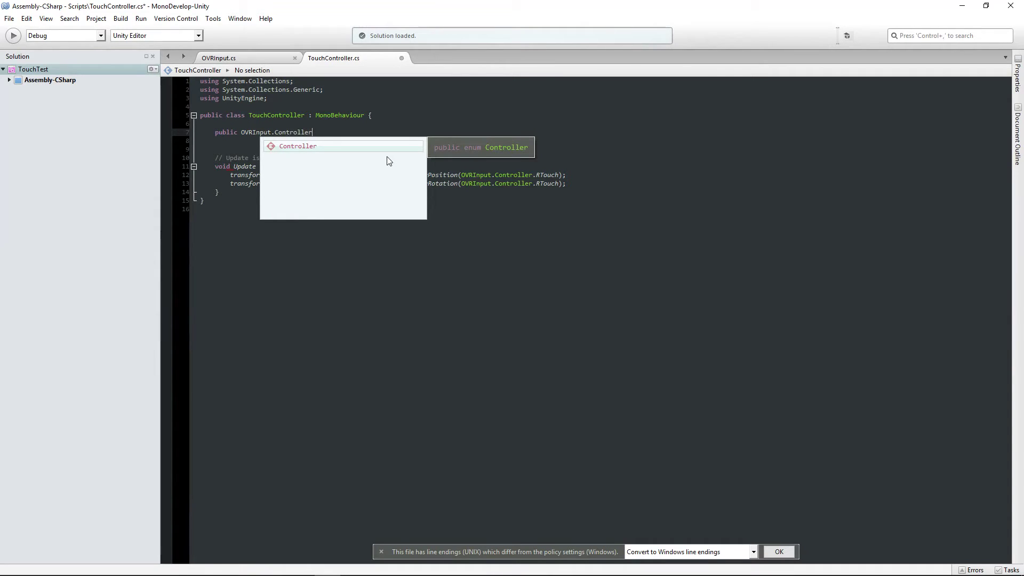
# Complete the field declaration 'public OVRInput.Controller Controller;'
pyautogui.click(480, 166)
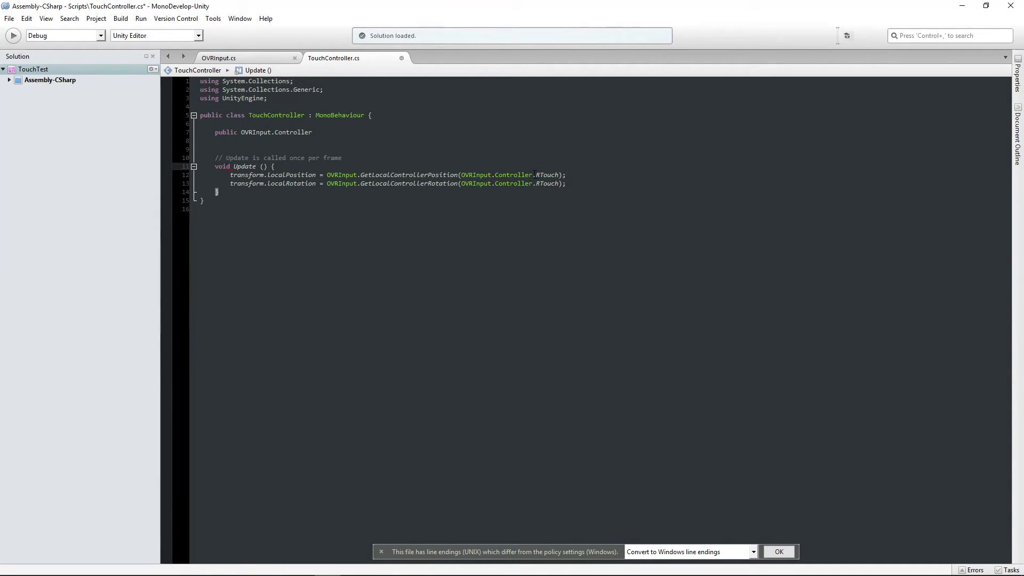
pyautogui.moveTo(533, 175); pyautogui.dragTo(462, 175)
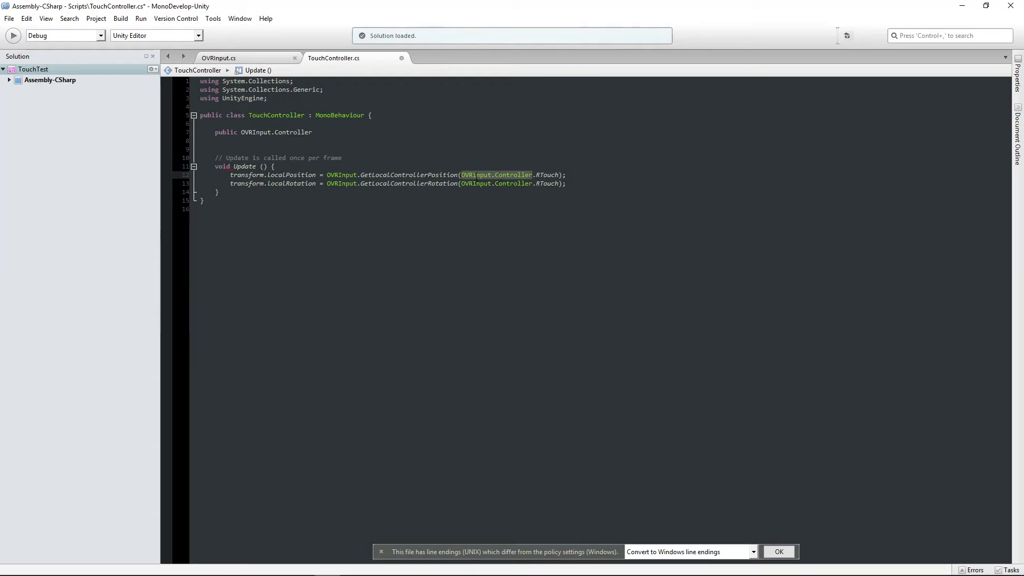
pyautogui.click(547, 175)
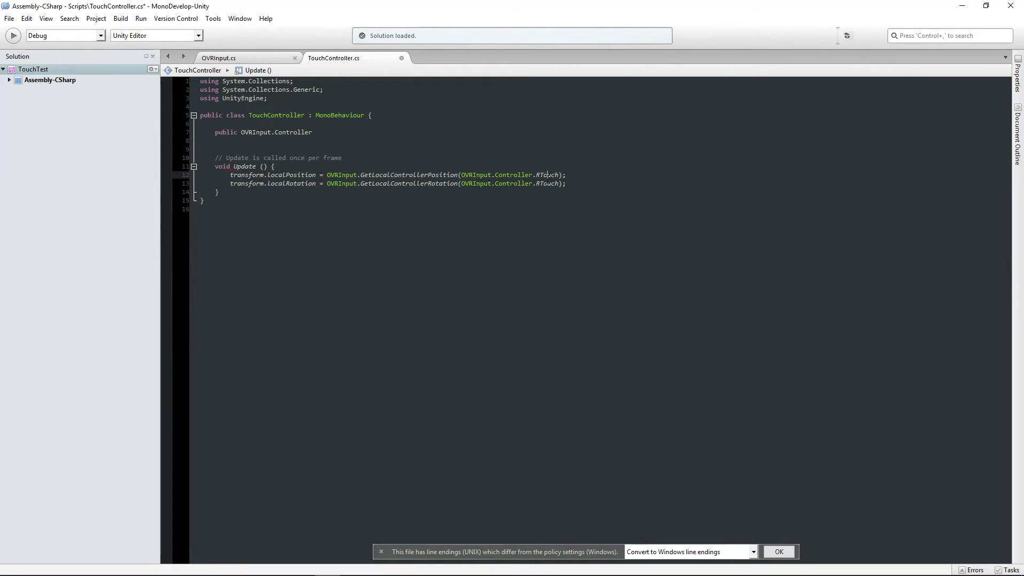
pyautogui.click(326, 132)
pyautogui.write('Controller;')
# Replace both OVRInput.Controller.RTouch arguments in the position and rotation lines with Controller
pyautogui.click(514, 175)
pyautogui.moveTo(559, 175); pyautogui.dragTo(463, 175)
pyautogui.write('Controller')
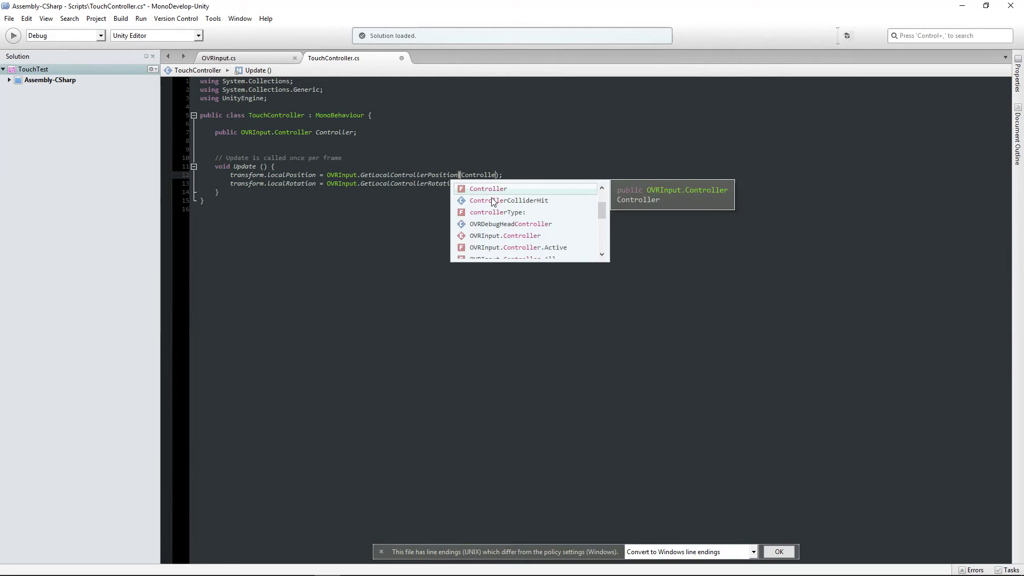
pyautogui.press('Return')
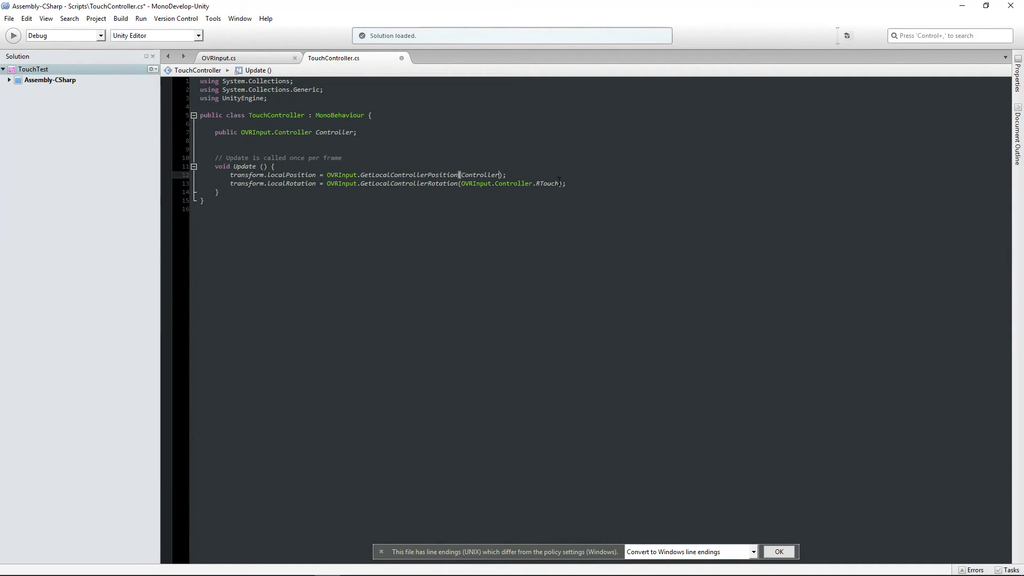
pyautogui.moveTo(560, 183); pyautogui.dragTo(462, 184)
pyautogui.write('Controller')
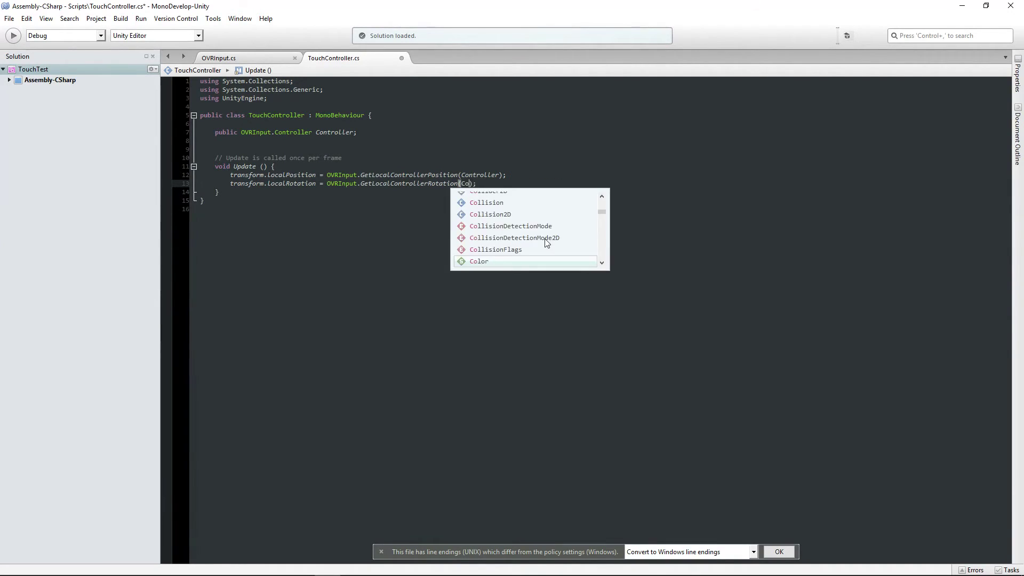
pyautogui.press('Return')
# Save the updated script and return to Unity
pyautogui.click(578, 250)
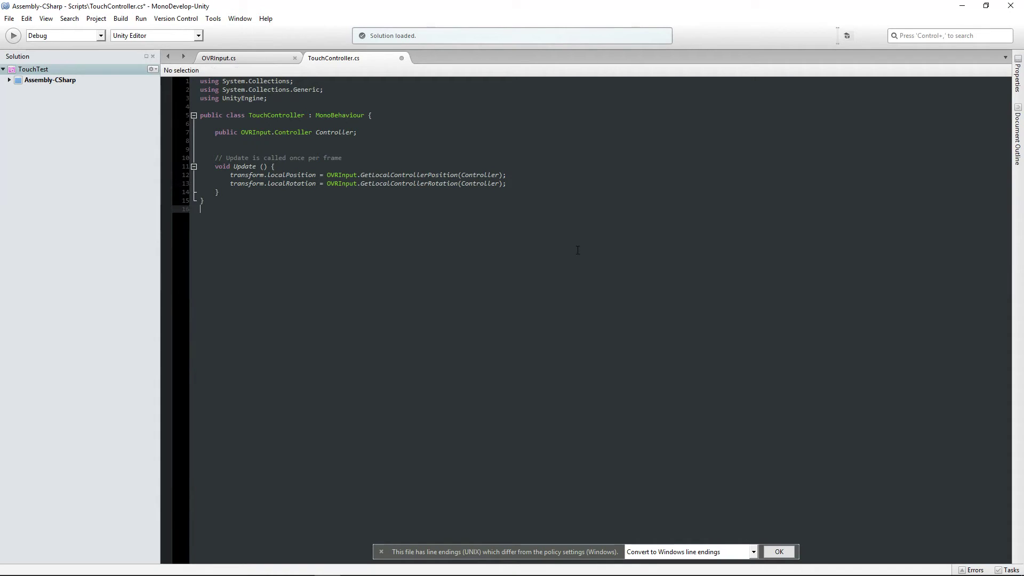
pyautogui.click(474, 190)
pyautogui.press('Up')
pyautogui.press('Up')
pyautogui.press('Up')
pyautogui.press('Up')
pyautogui.press('Up')
pyautogui.press('Up')
pyautogui.press('Up')
pyautogui.hotkey('ctrl', 's')
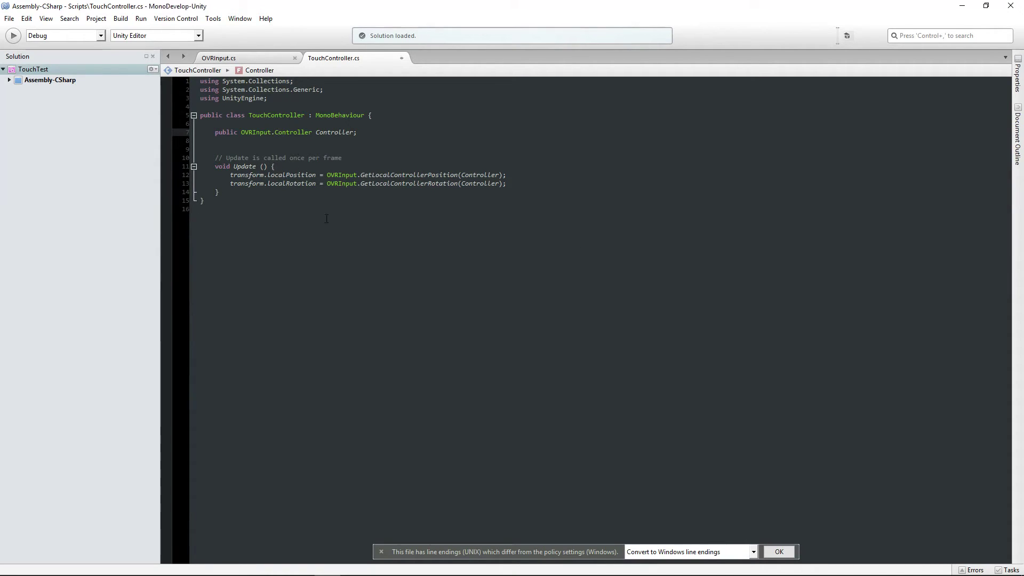
pyautogui.hotkey('alt', 'Tab')
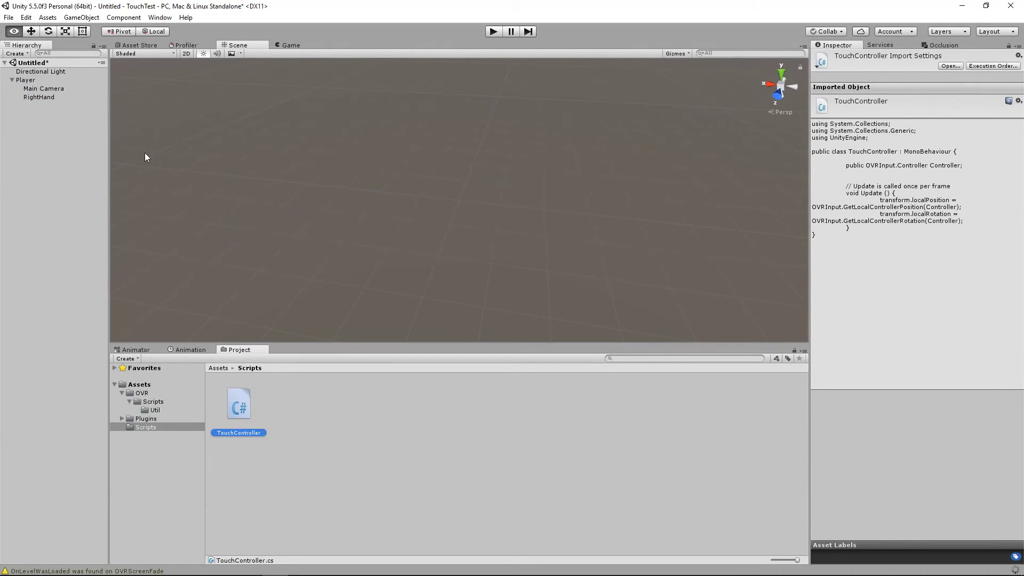
# Choose R Touch for the Controller field on RightHand's Touch Controller component
pyautogui.click(40, 97)
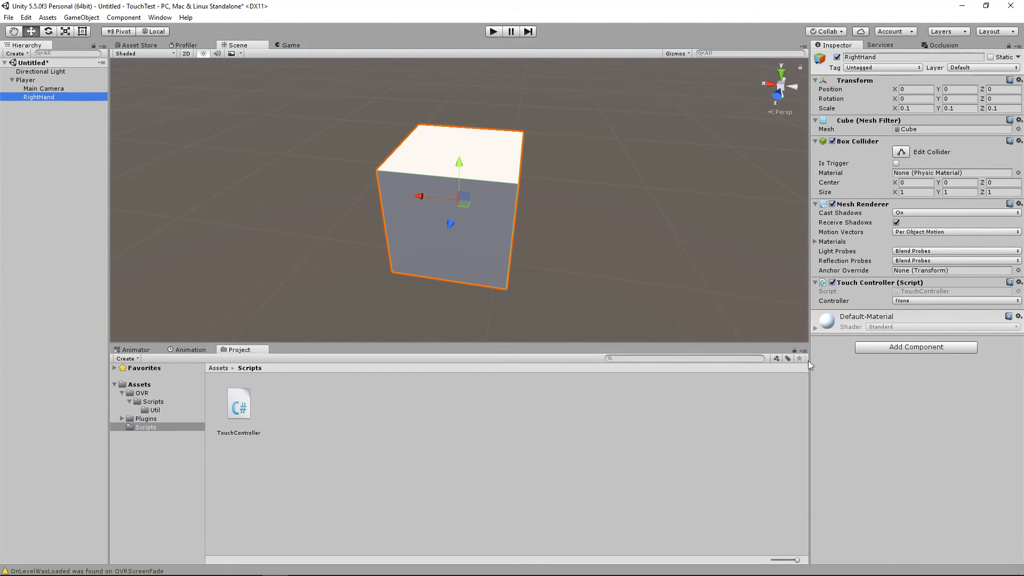
pyautogui.click(843, 311)
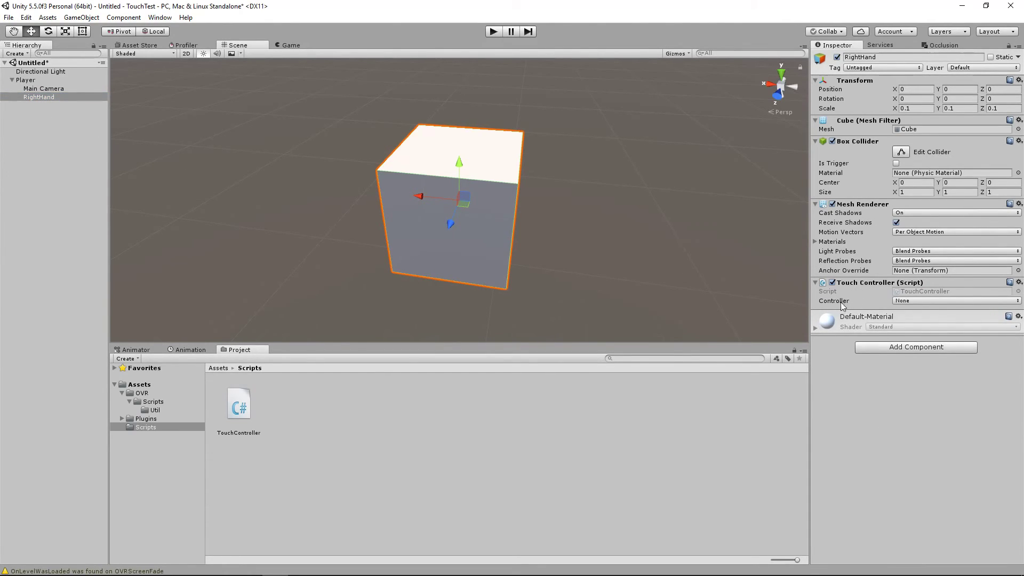
pyautogui.click(904, 302)
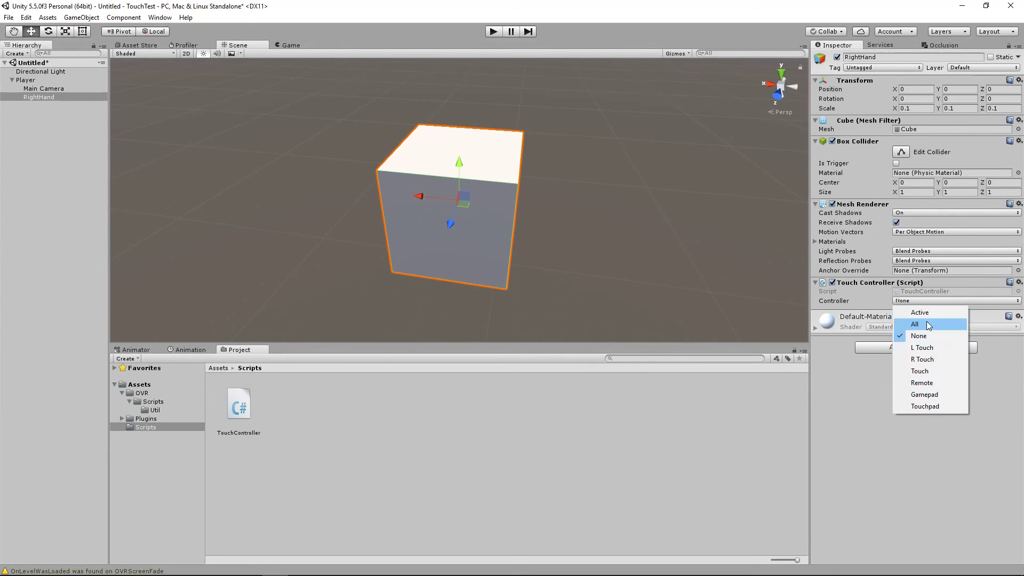
pyautogui.click(922, 359)
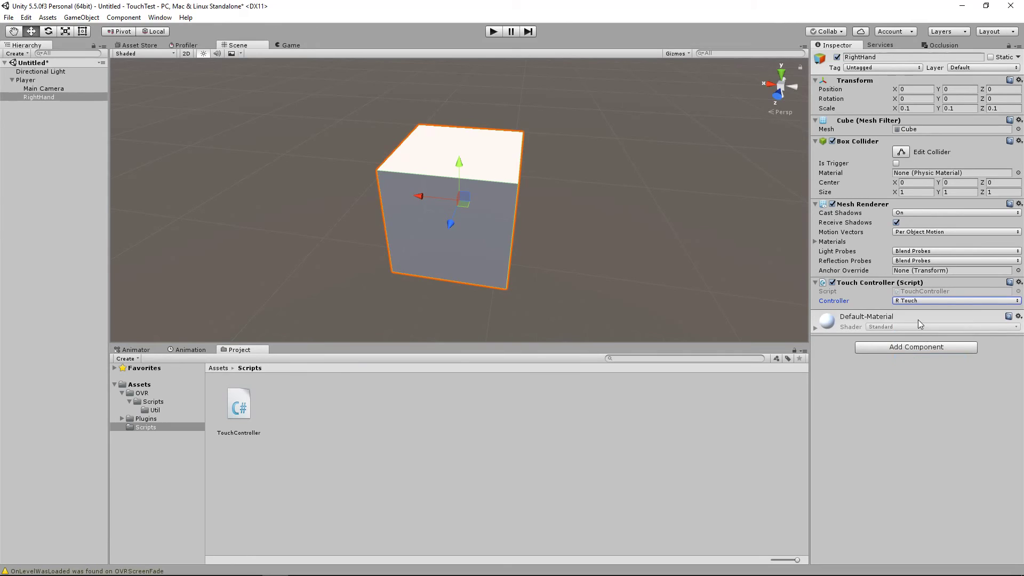
# Duplicate the RightHand cube and rename the copy LeftHand
pyautogui.click(33, 89)
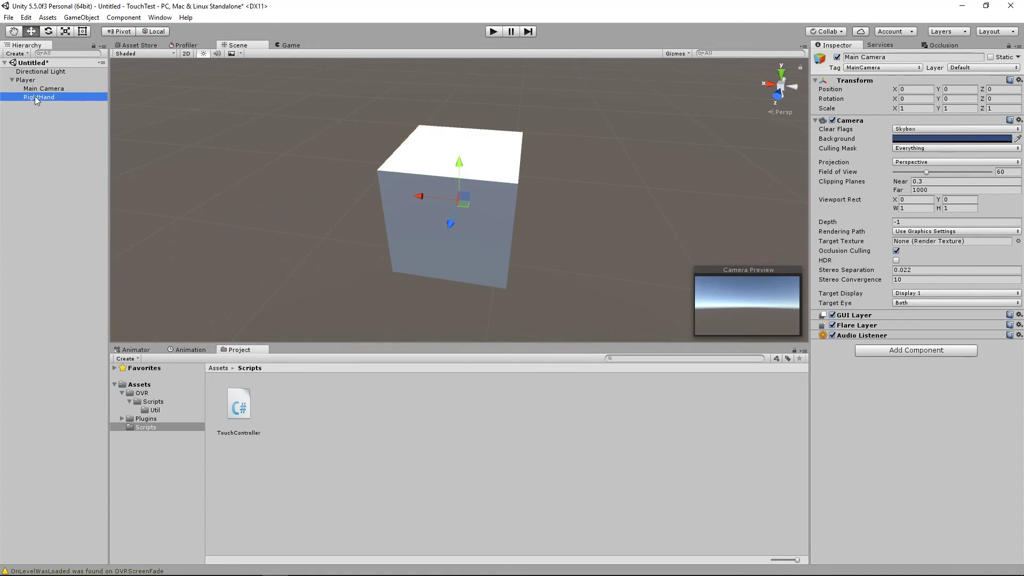
pyautogui.click(34, 96)
pyautogui.hotkey('ctrl', 'd')
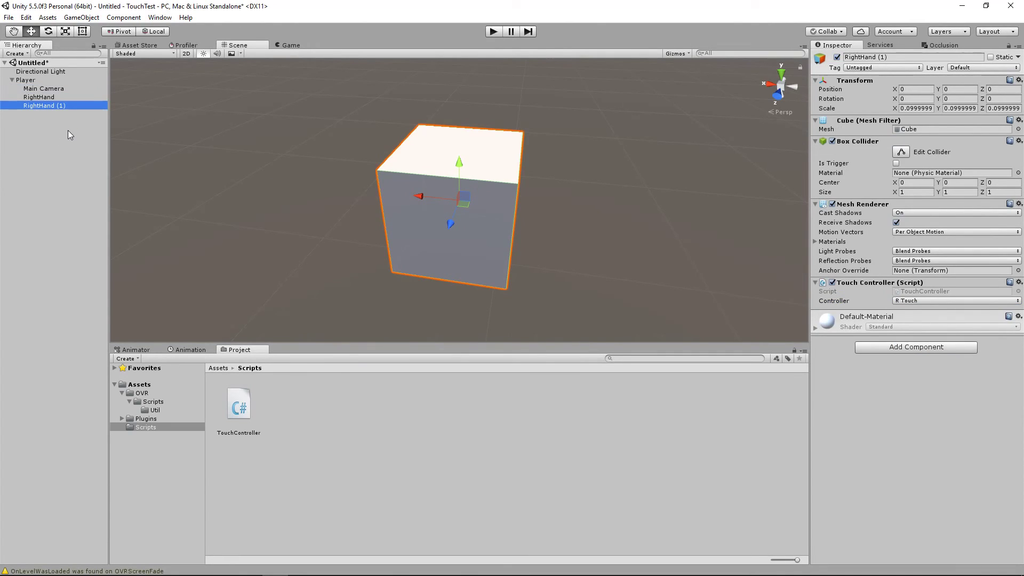
pyautogui.click(40, 107)
pyautogui.write('L')
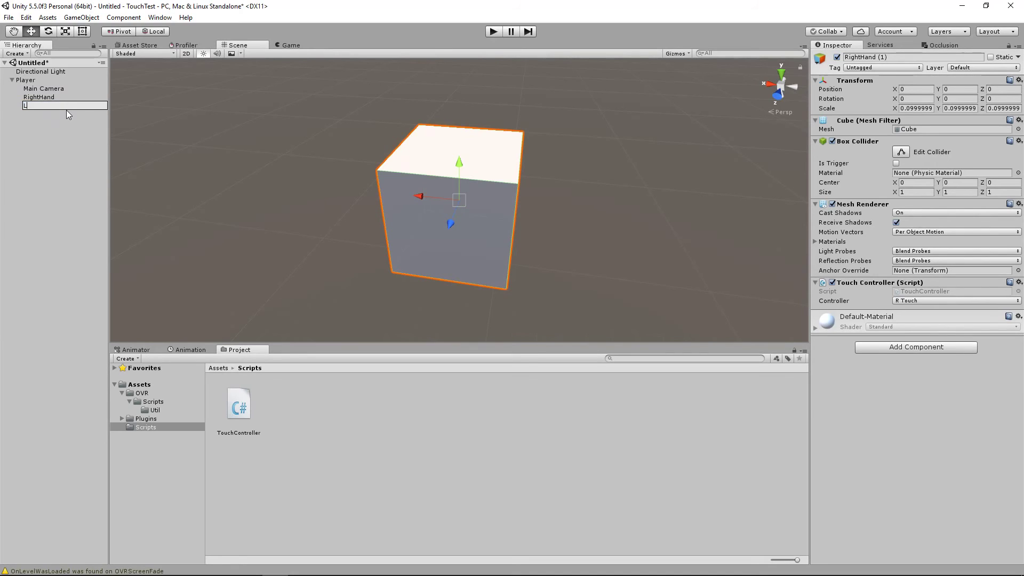
pyautogui.write('eftHand')
pyautogui.press('Return')
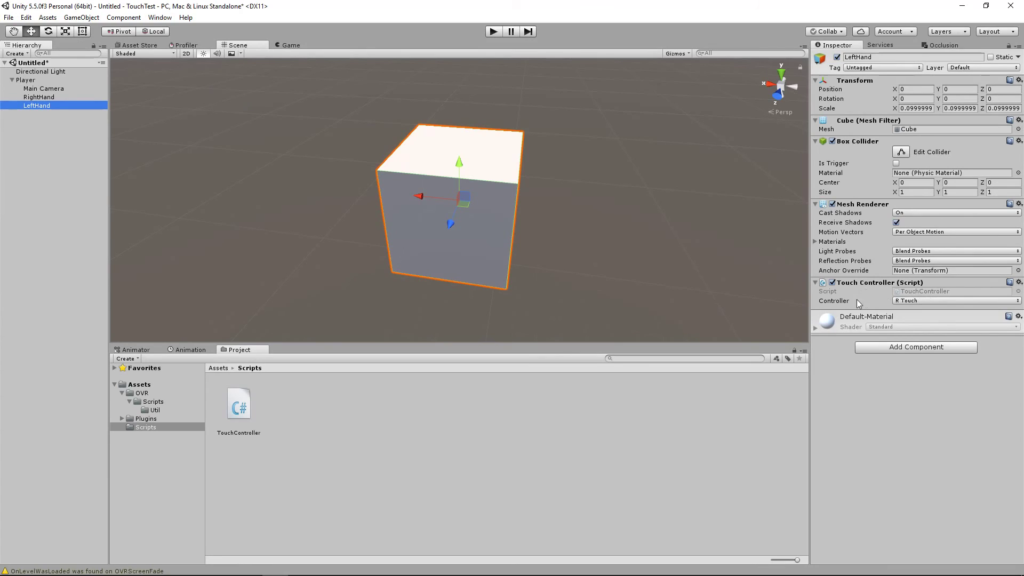
# Set LeftHand's Controller to L Touch, cancel the save prompt, and start play mode
pyautogui.click(907, 302)
pyautogui.click(923, 346)
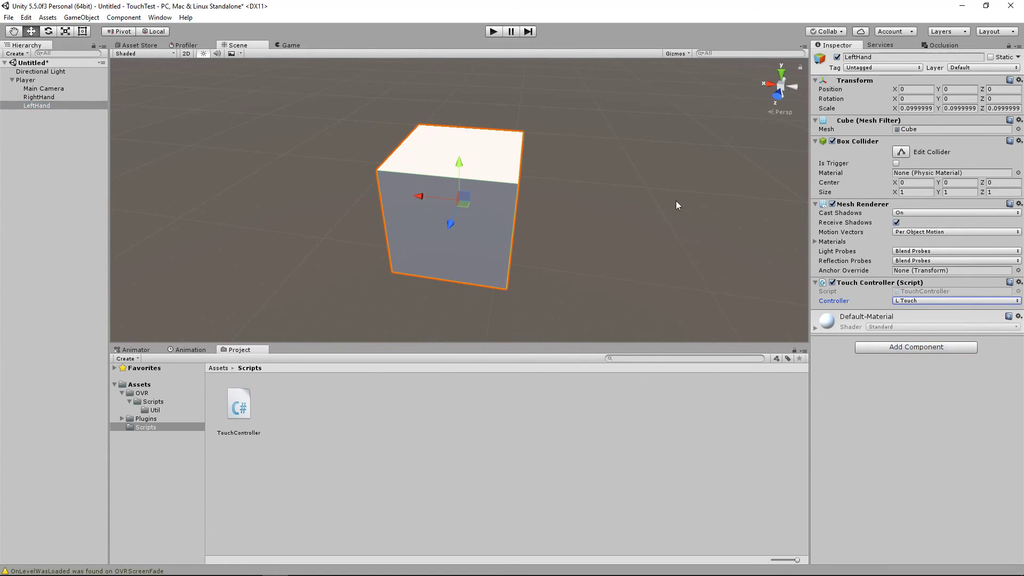
pyautogui.hotkey('ctrl', 's')
pyautogui.click(485, 288)
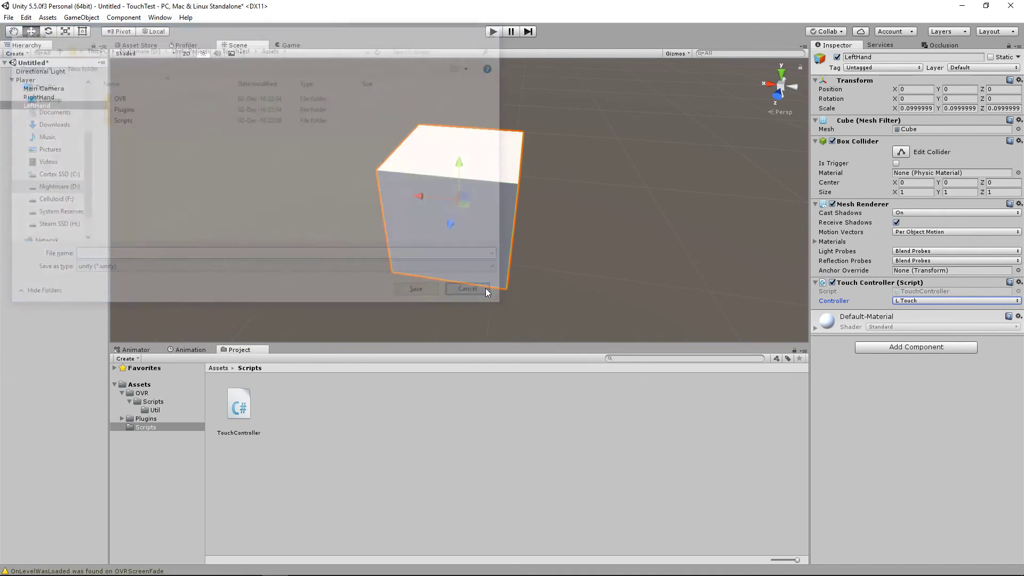
pyautogui.click(487, 32)
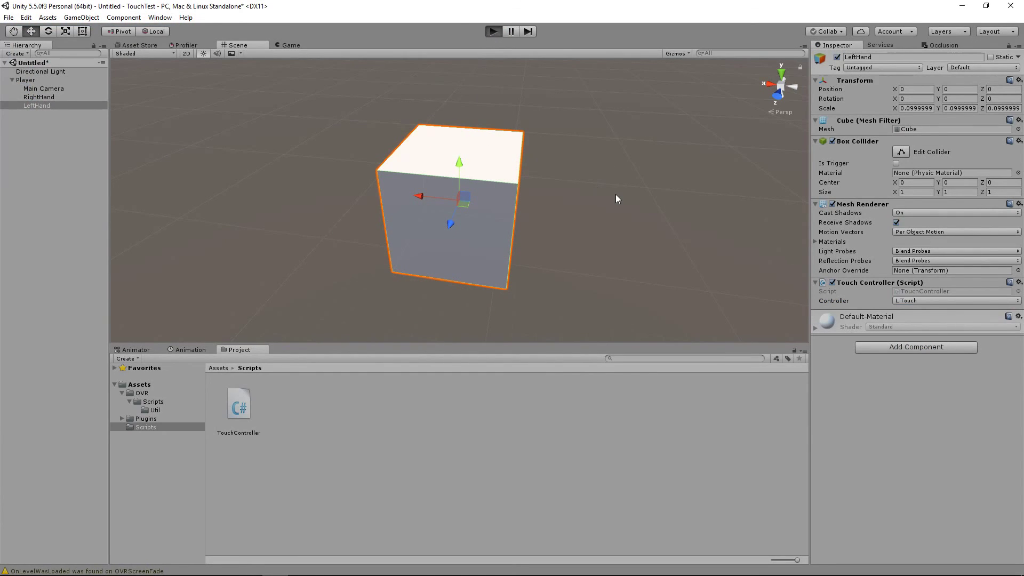